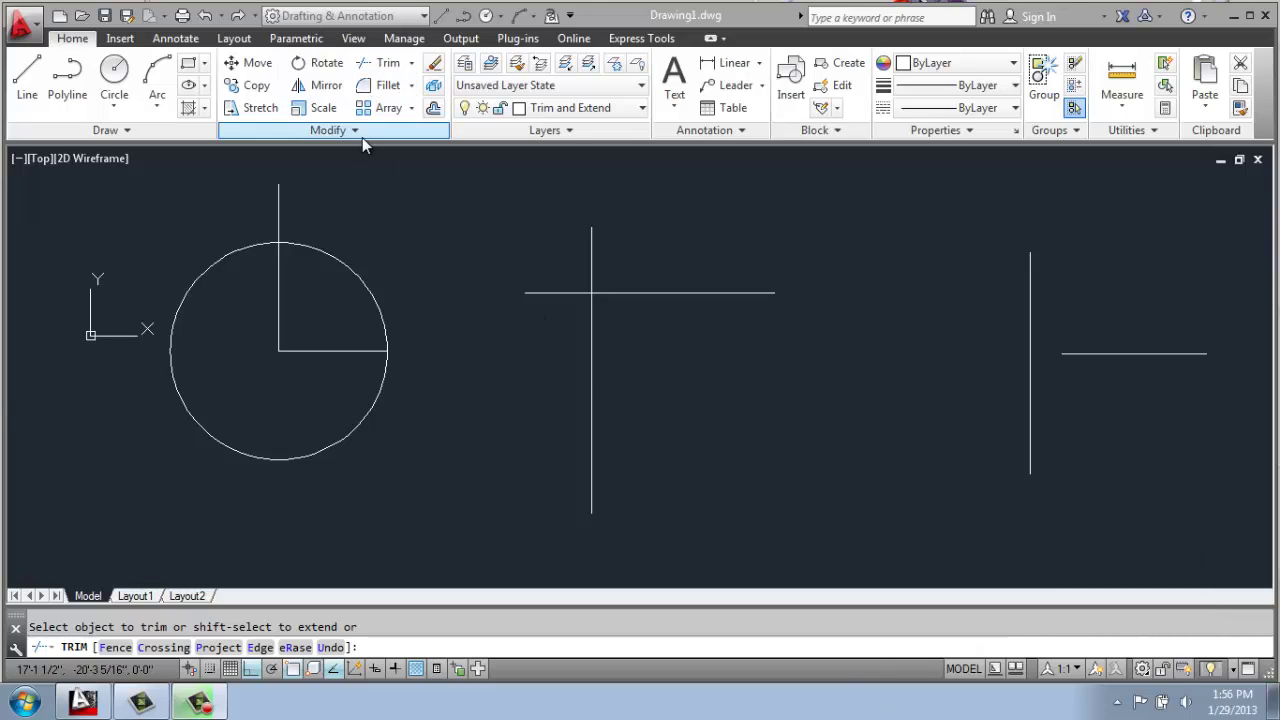
{"action": "left_click", "coordinate": [411, 64]}
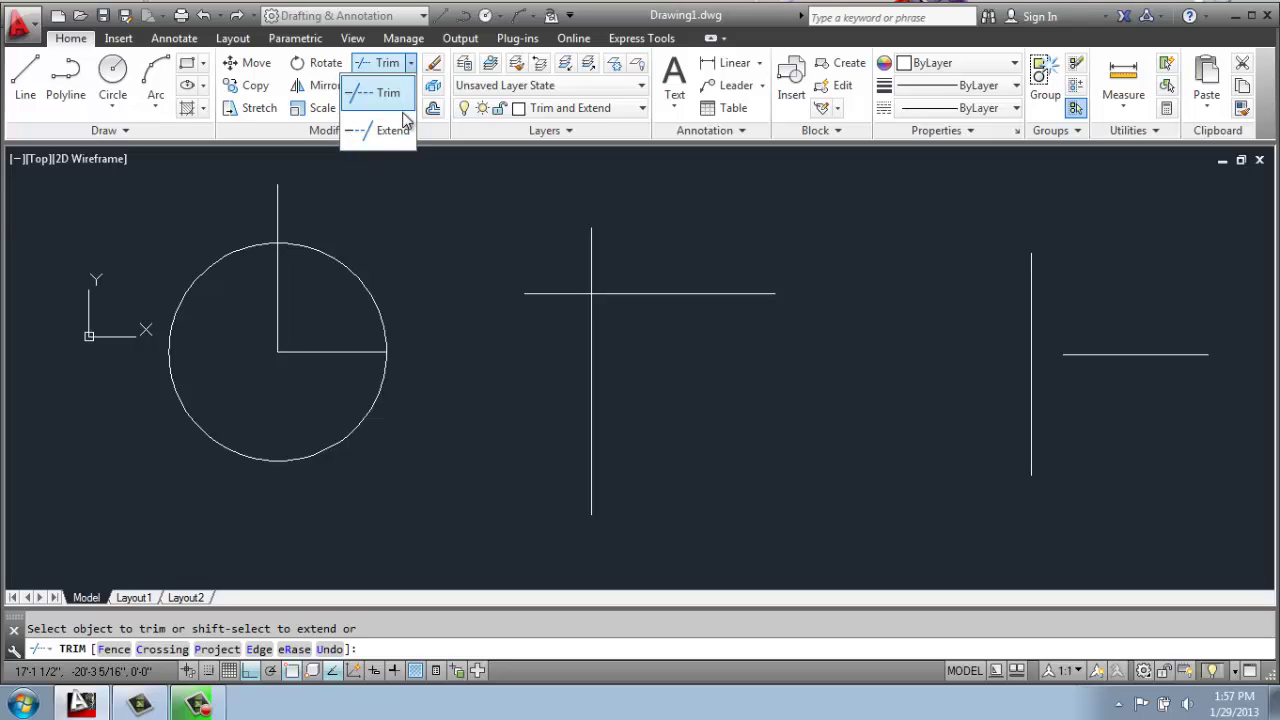
{"action": "left_click", "coordinate": [657, 183]}
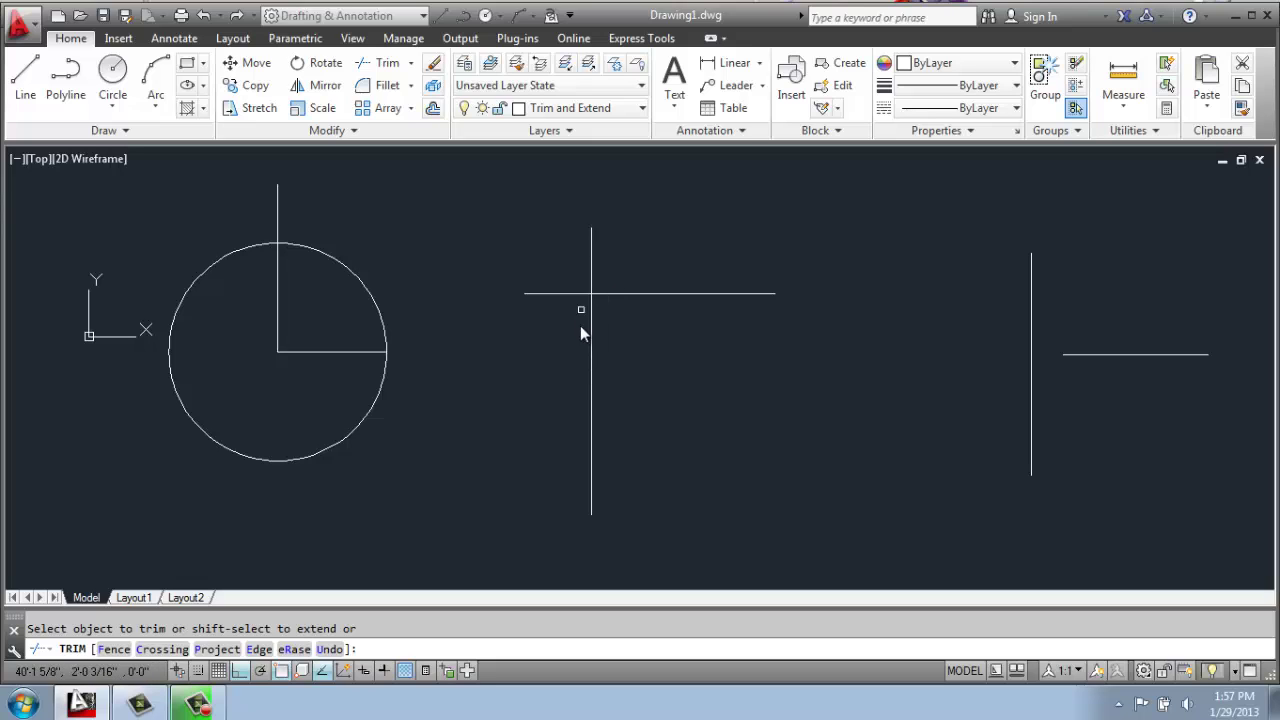
Step: Trim the cross into an L corner, removing the vertical line's top and horizontal line's left end
{"action": "scroll", "coordinate": [606, 287], "scroll_direction": "up", "scroll_amount": 2}
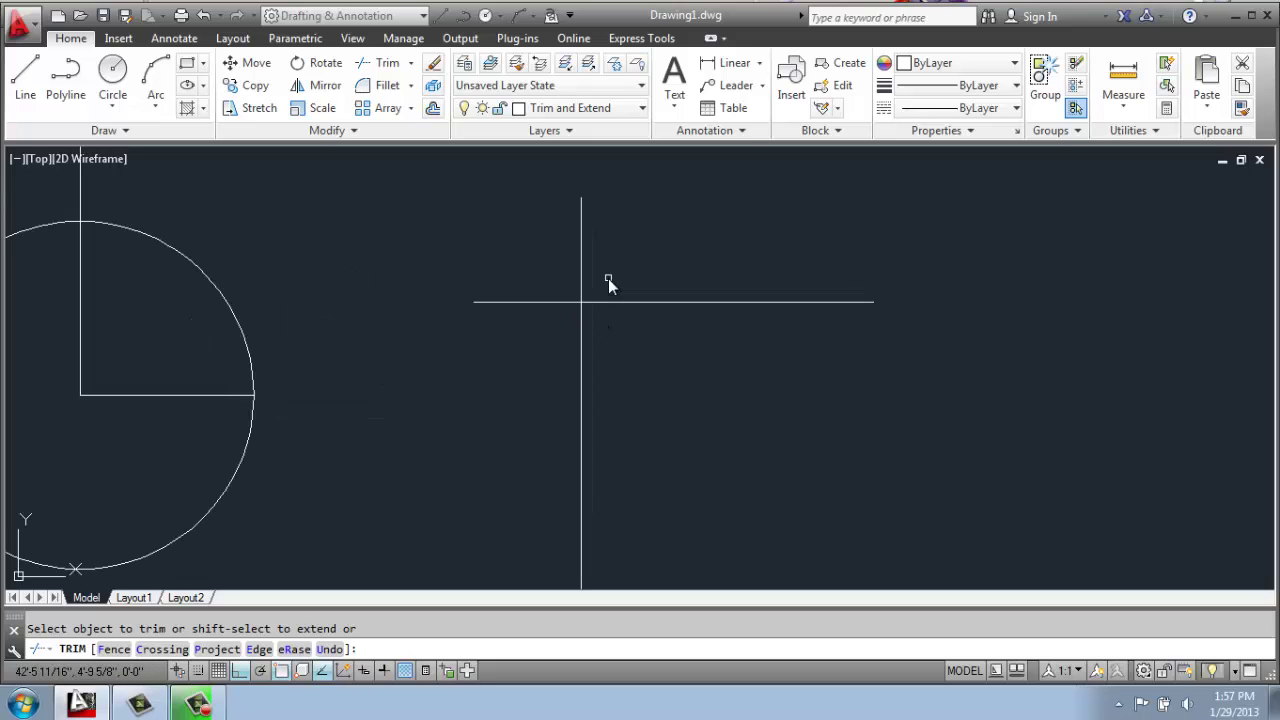
{"action": "middle_click_drag", "start_coordinate": [624, 299], "coordinate": [643, 284]}
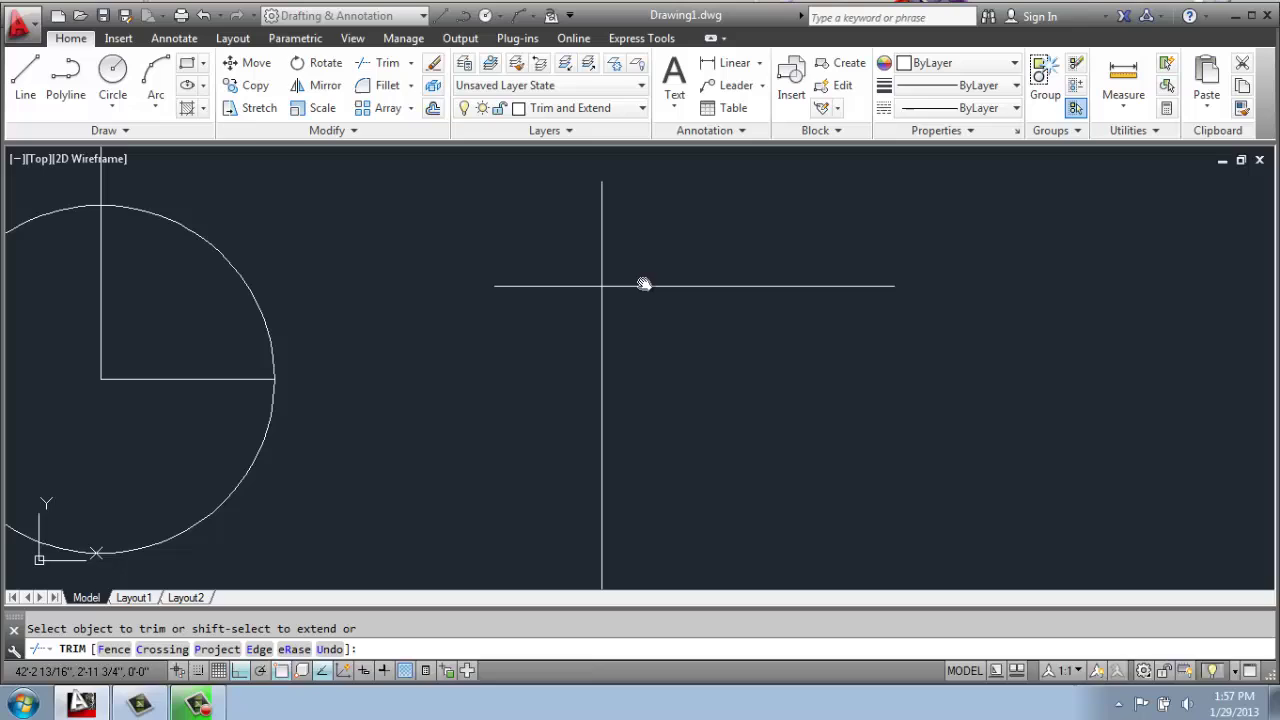
{"action": "left_click", "coordinate": [377, 65]}
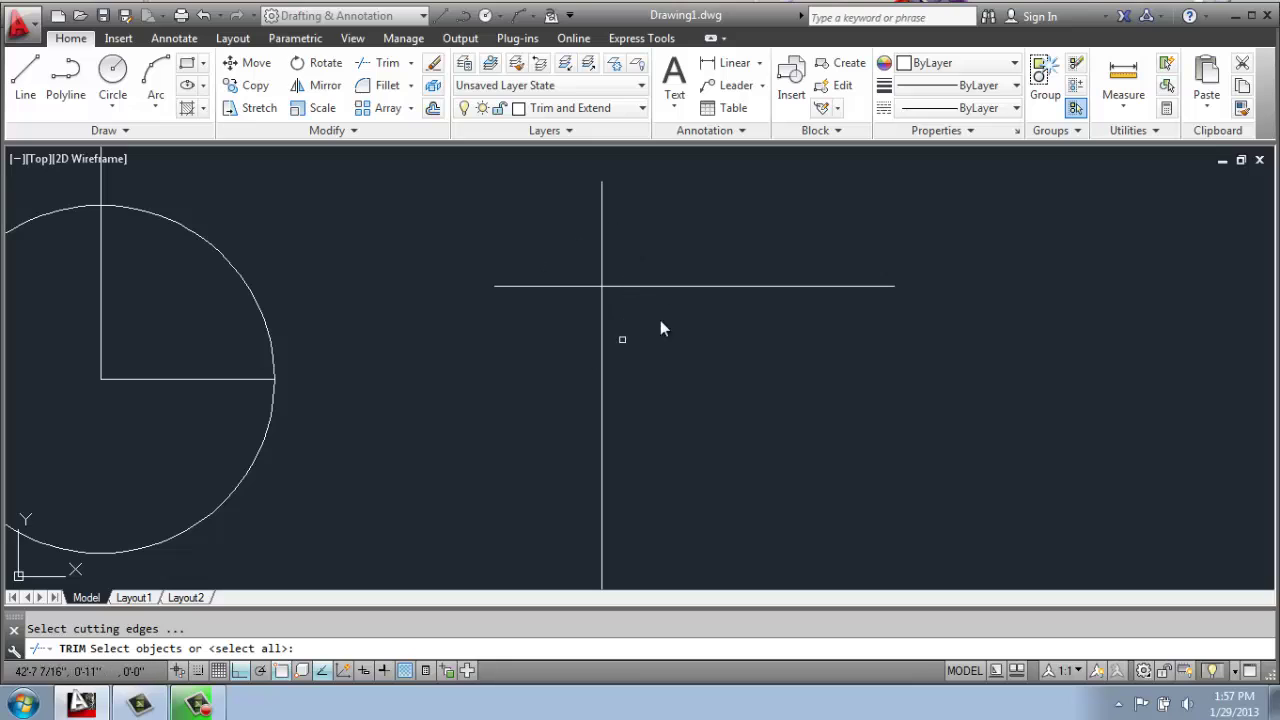
{"action": "left_click", "coordinate": [656, 241]}
{"action": "left_click", "coordinate": [554, 323]}
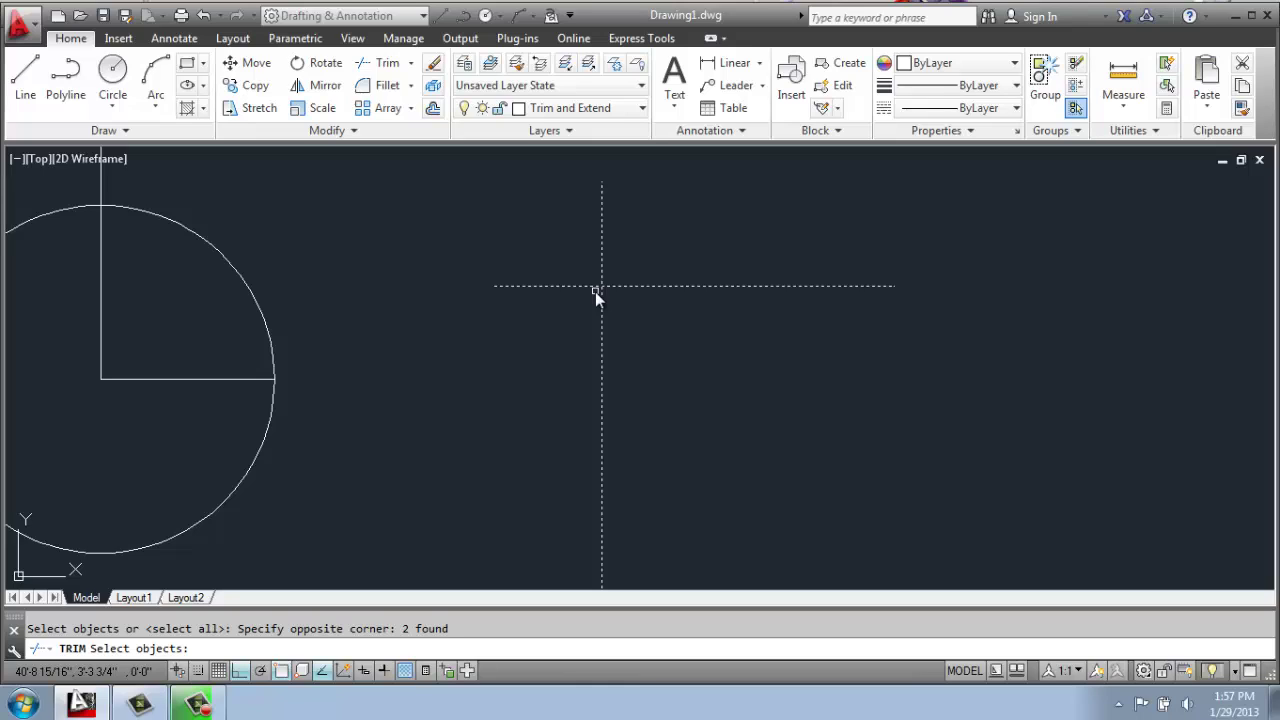
{"action": "key", "text": "Return"}
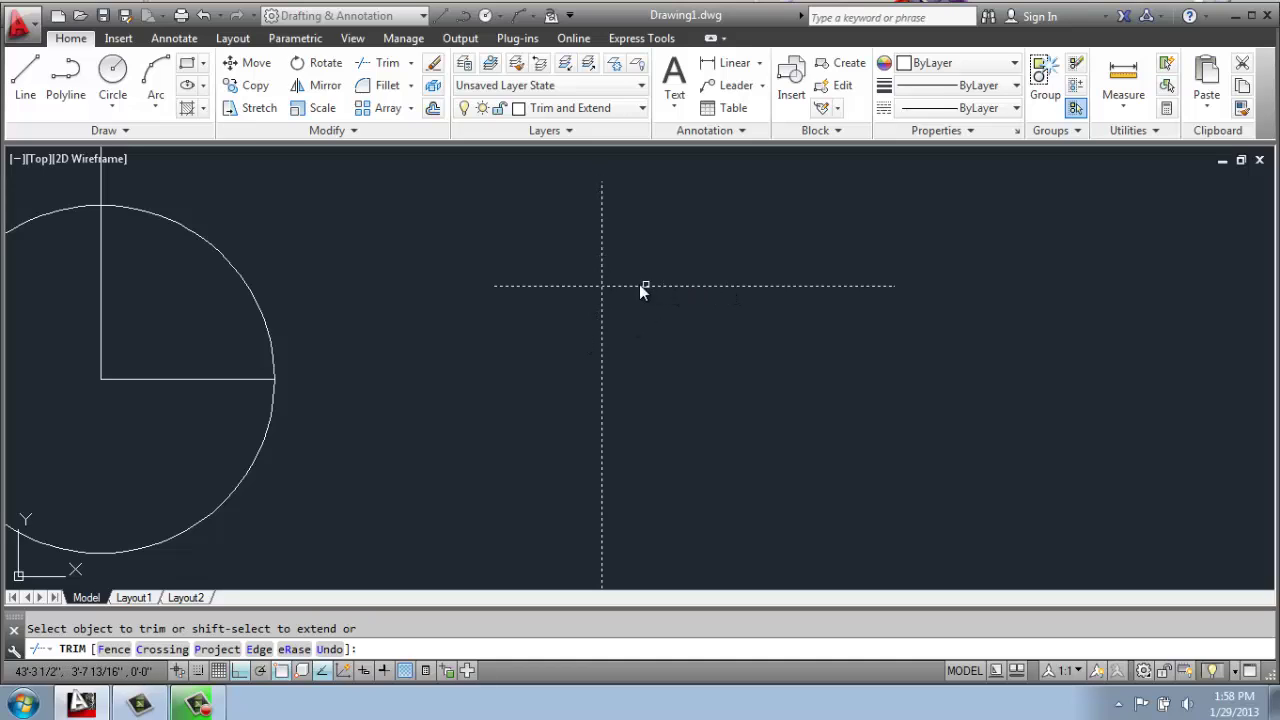
{"action": "left_click", "coordinate": [601, 227]}
{"action": "left_click", "coordinate": [570, 287]}
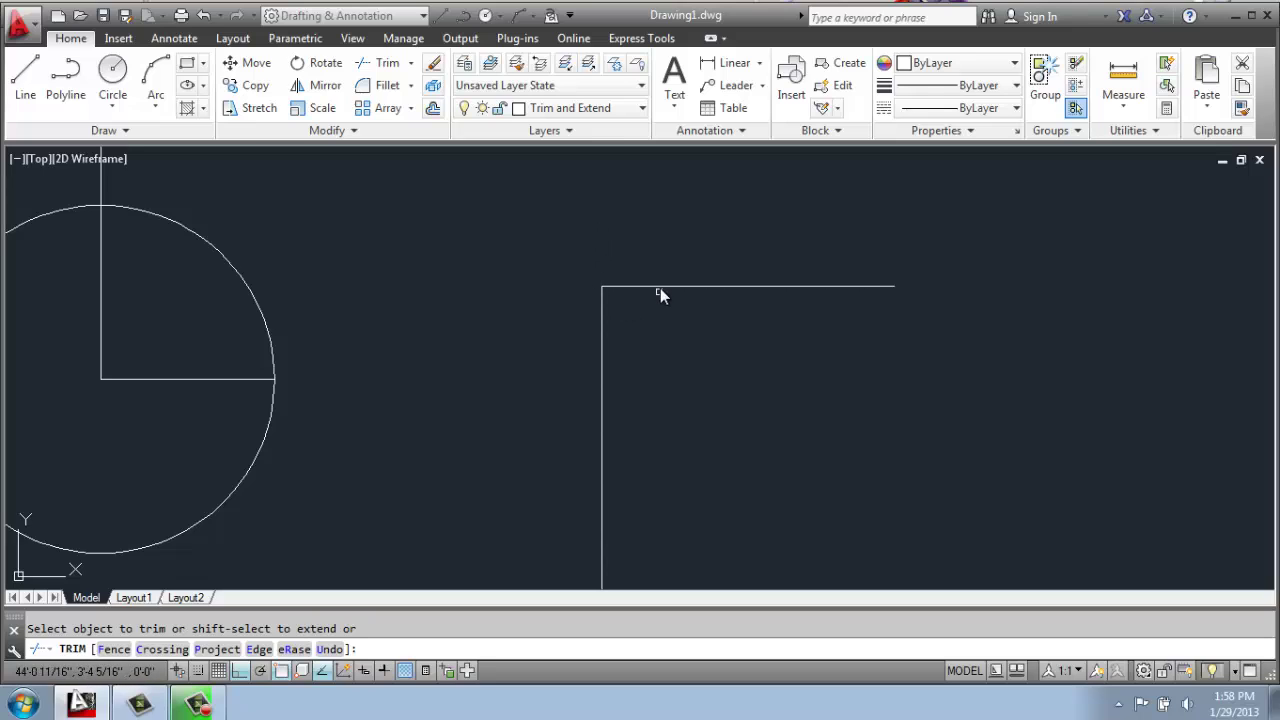
{"action": "scroll", "coordinate": [655, 290], "scroll_direction": "down", "scroll_amount": 2}
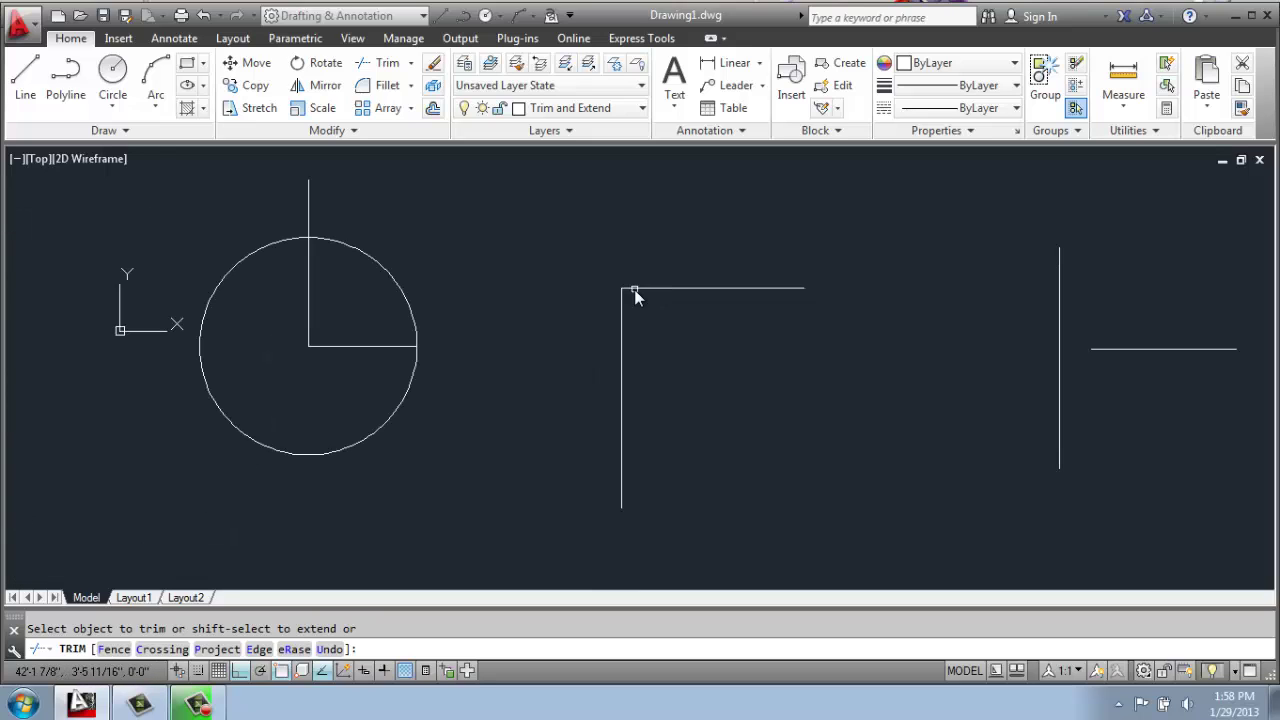
{"action": "key", "text": "Return"}
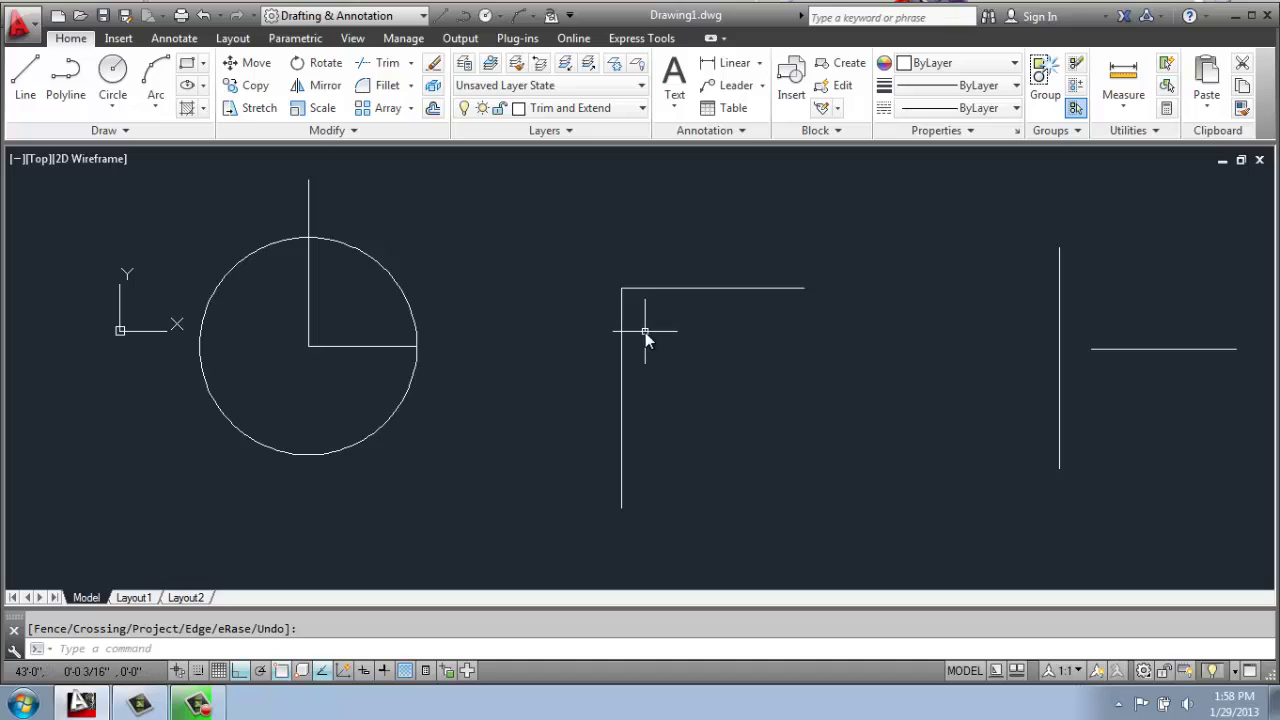
Step: Undo the first trim, then trim away the cross's bottom and right overhangs instead
{"action": "key", "text": "ctrl+z"}
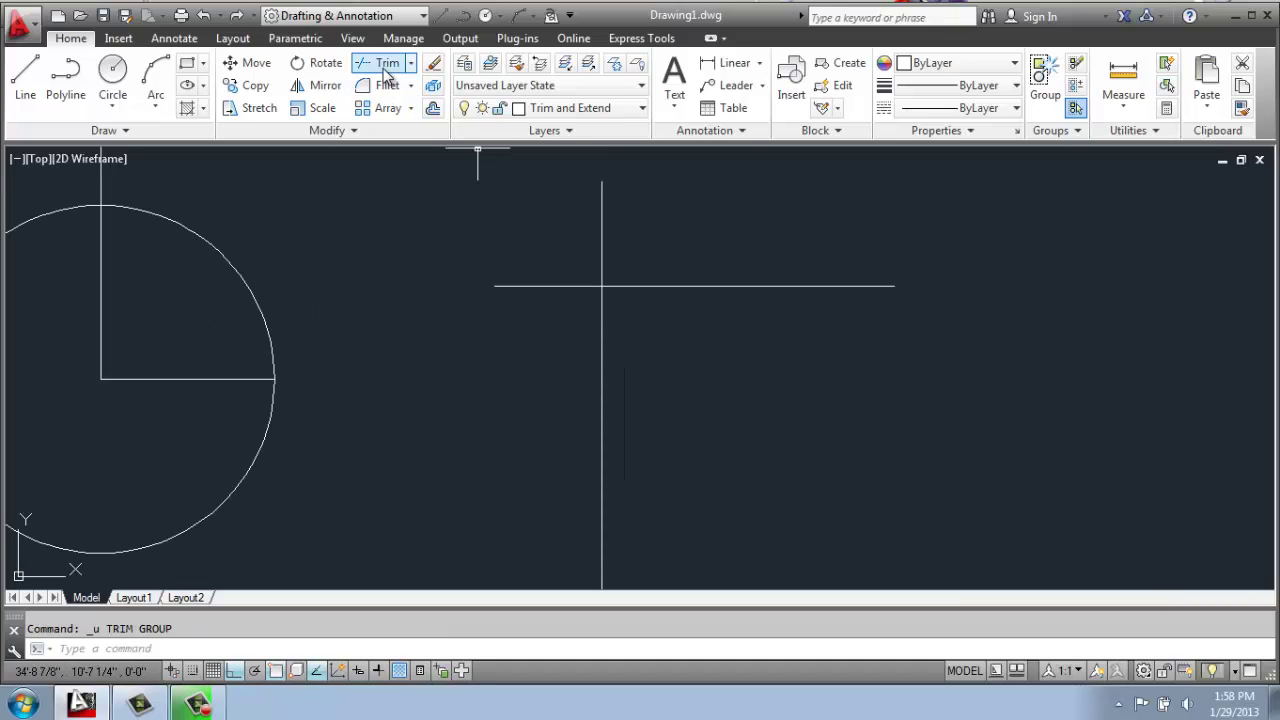
{"action": "left_click", "coordinate": [386, 63]}
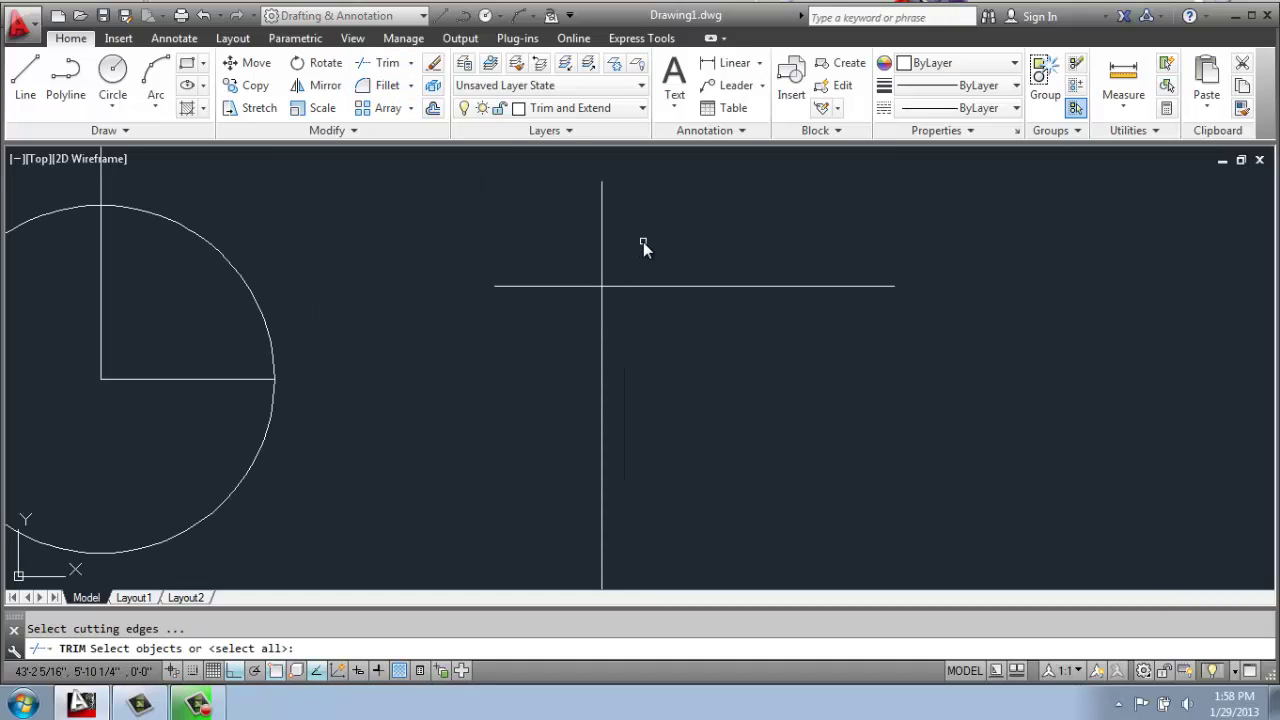
{"action": "left_click", "coordinate": [643, 242]}
{"action": "left_click", "coordinate": [547, 322]}
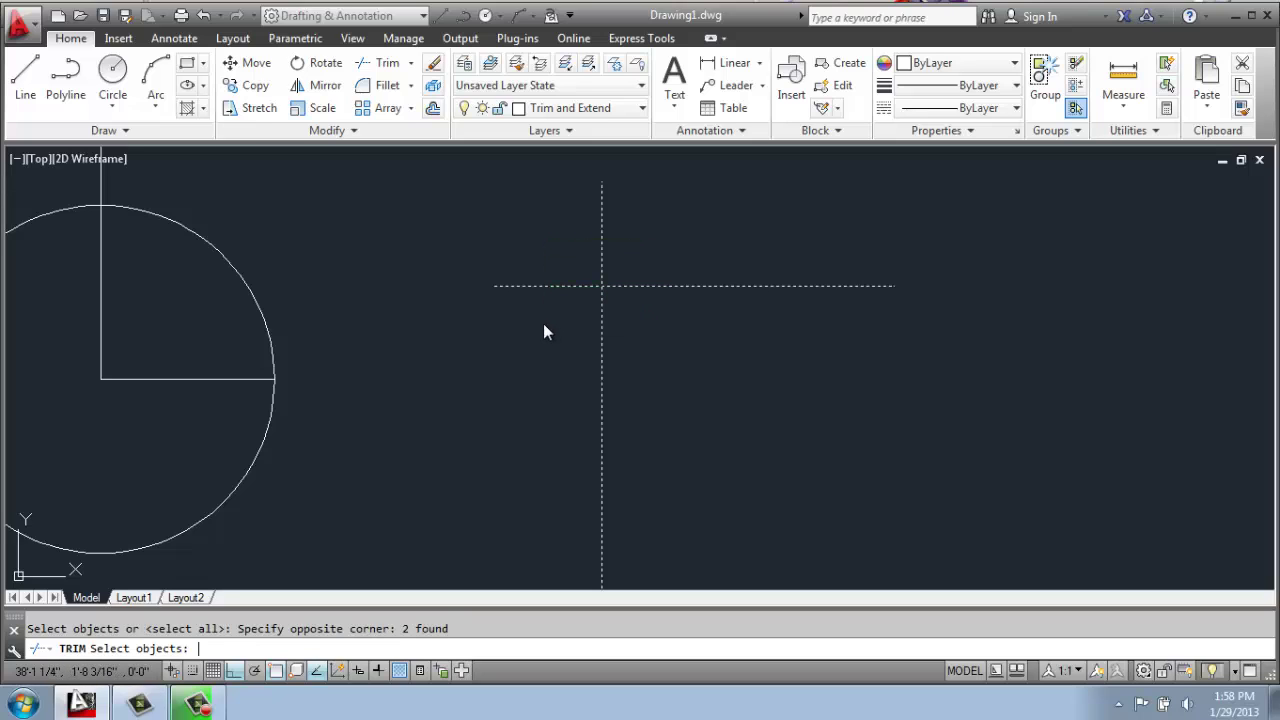
{"action": "key", "text": "Return"}
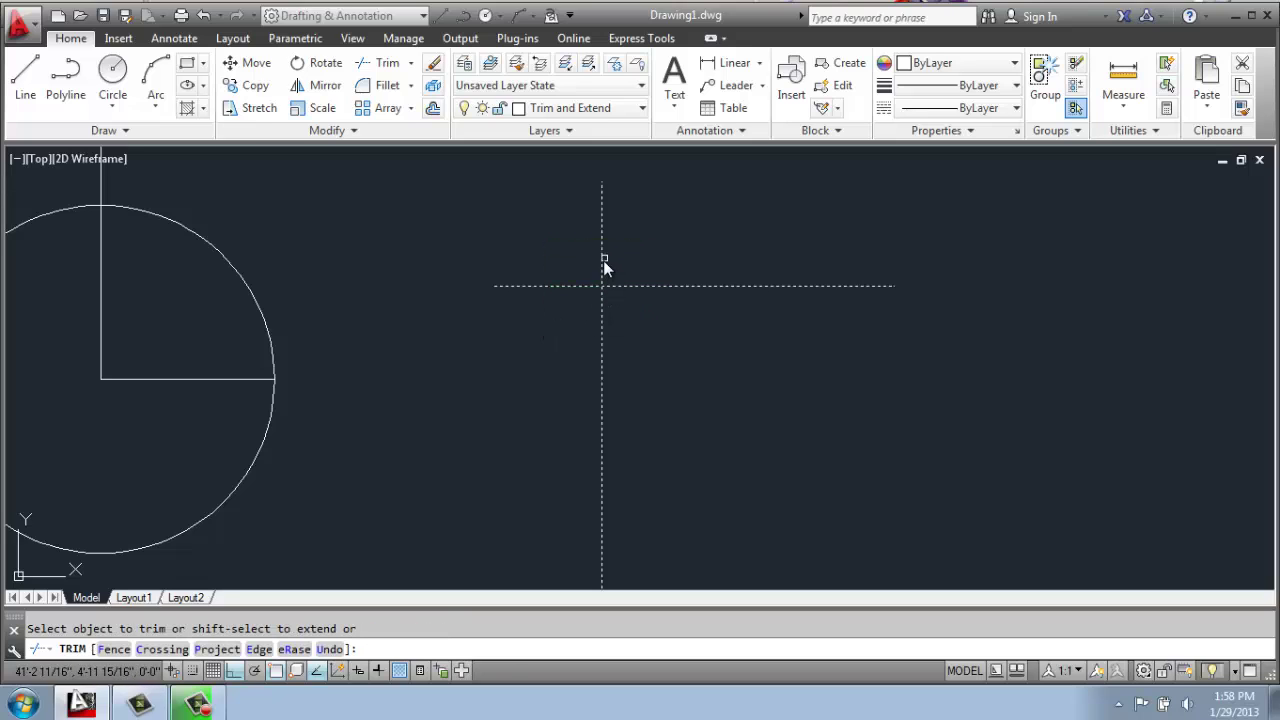
{"action": "left_click", "coordinate": [601, 319]}
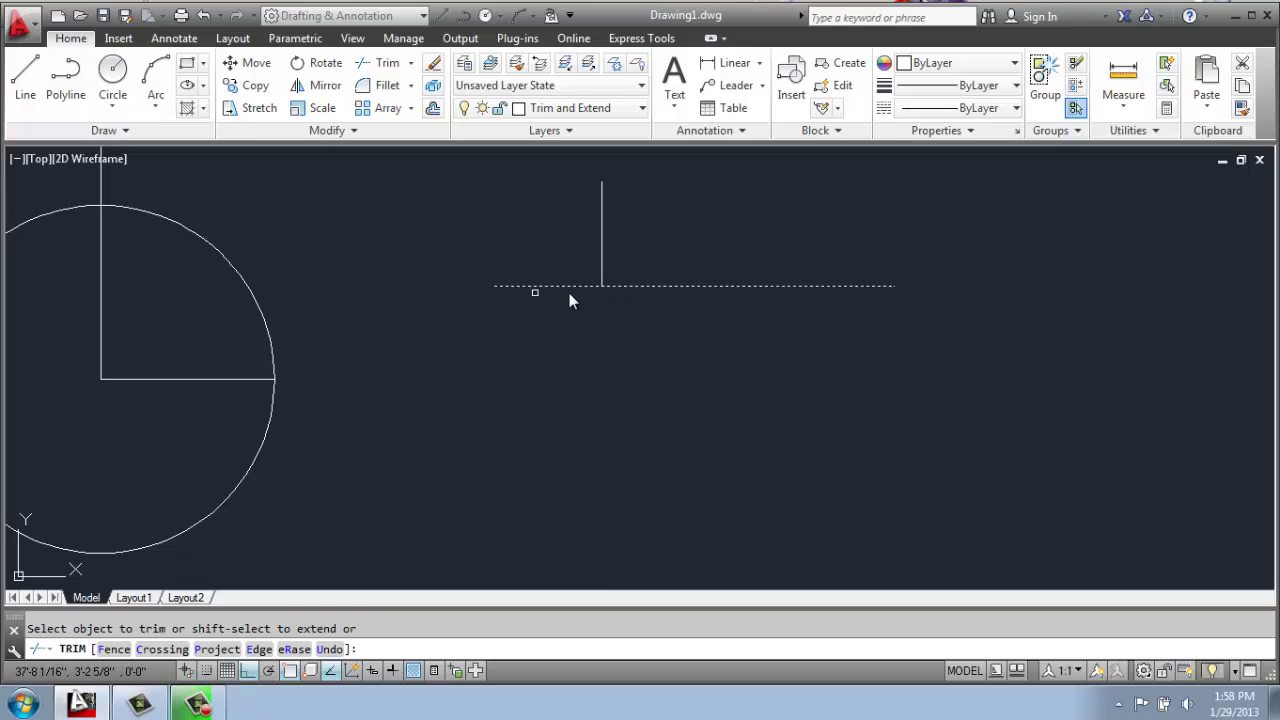
{"action": "left_click", "coordinate": [685, 288]}
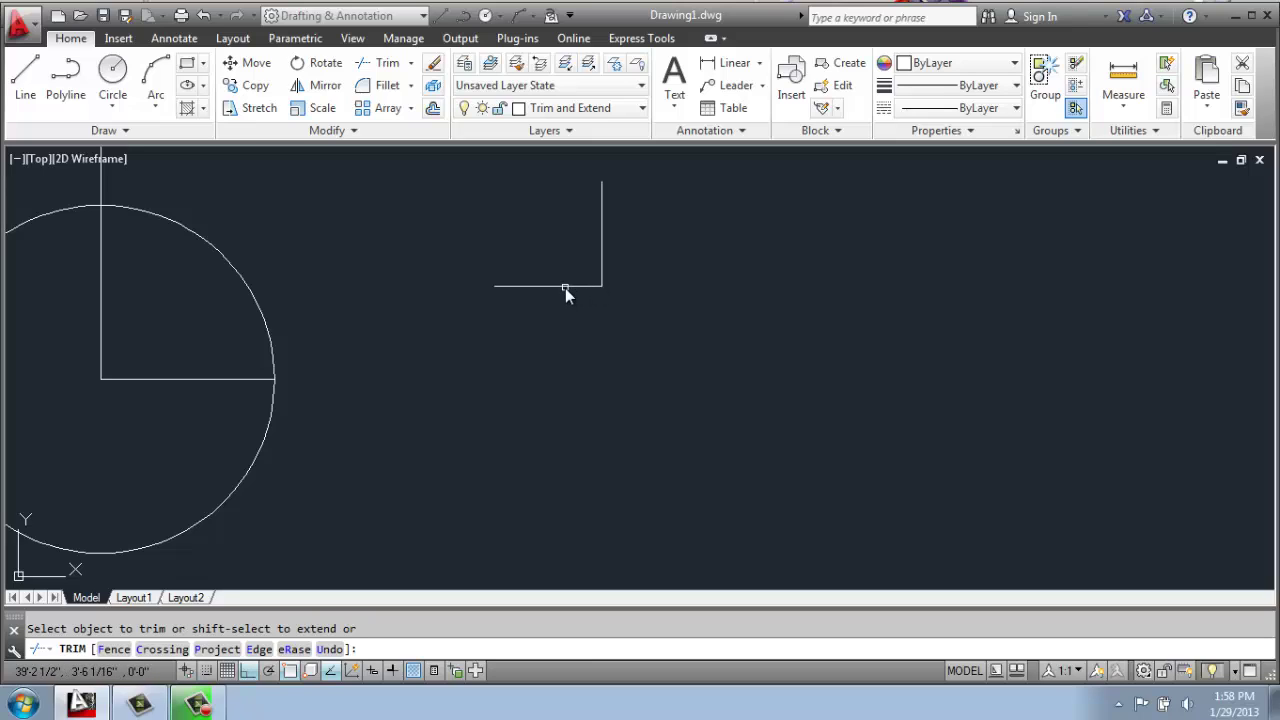
{"action": "key", "text": "Return"}
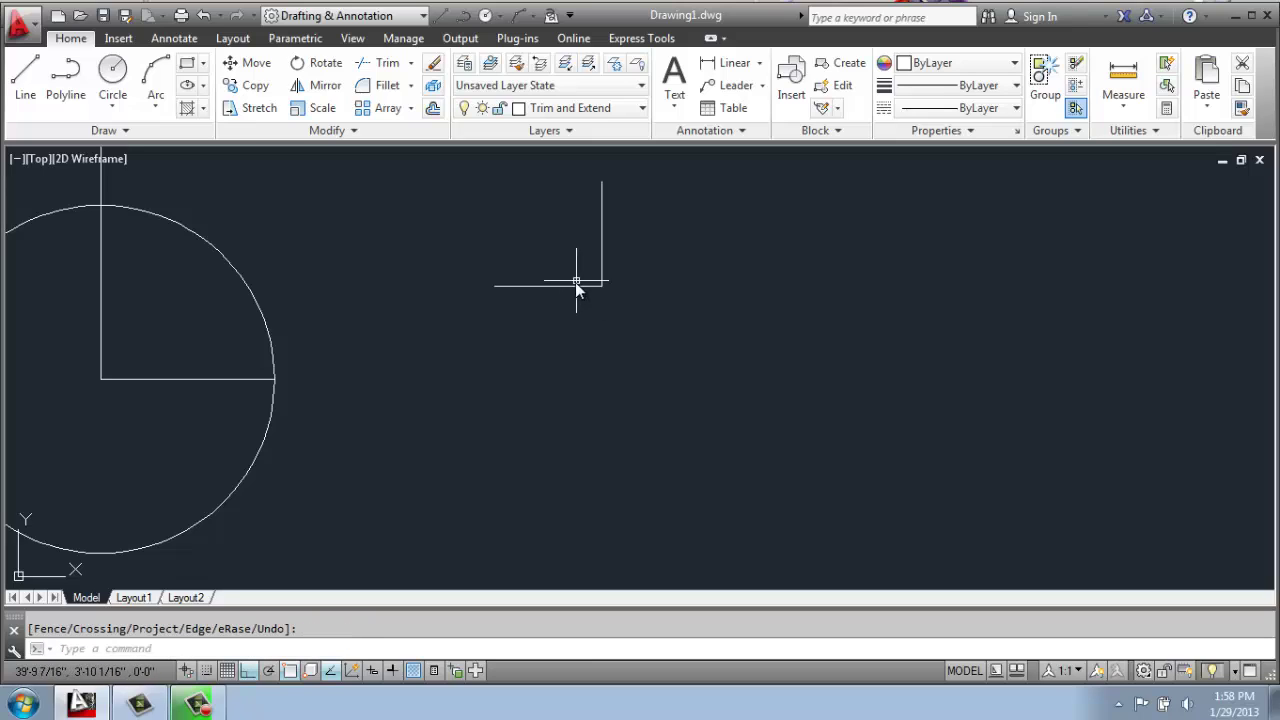
Step: Erase the horizontal line, undo to restore the full cross, and pan the view right
{"action": "left_click", "coordinate": [574, 286]}
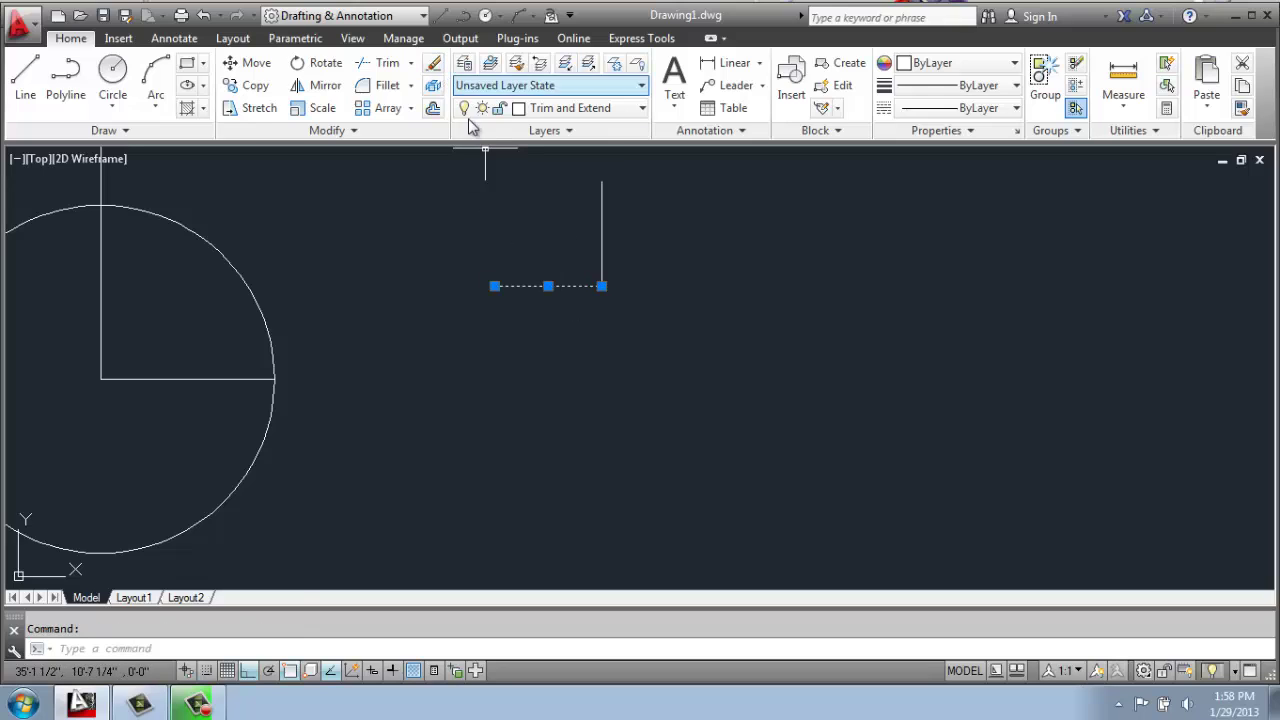
{"action": "key", "text": "Delete"}
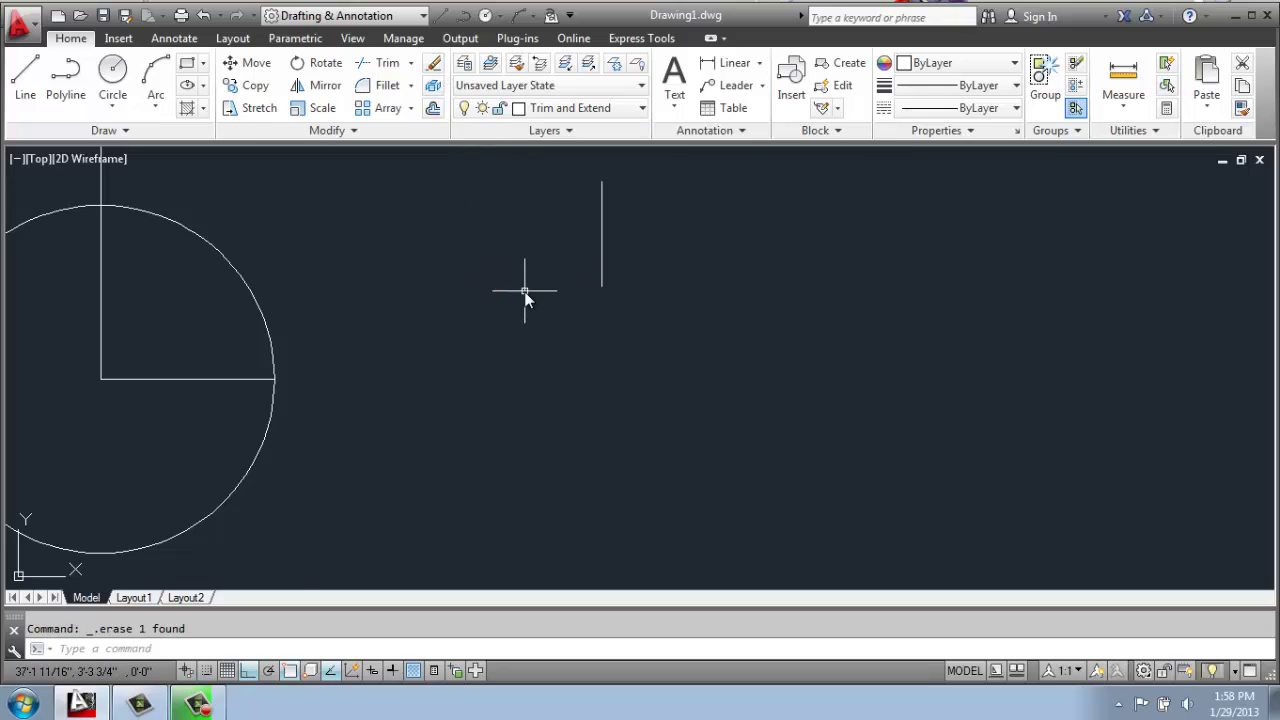
{"action": "key", "text": "ctrl+z"}
{"action": "key", "text": "ctrl+z"}
{"action": "scroll", "coordinate": [537, 297], "scroll_direction": "down", "scroll_amount": 5}
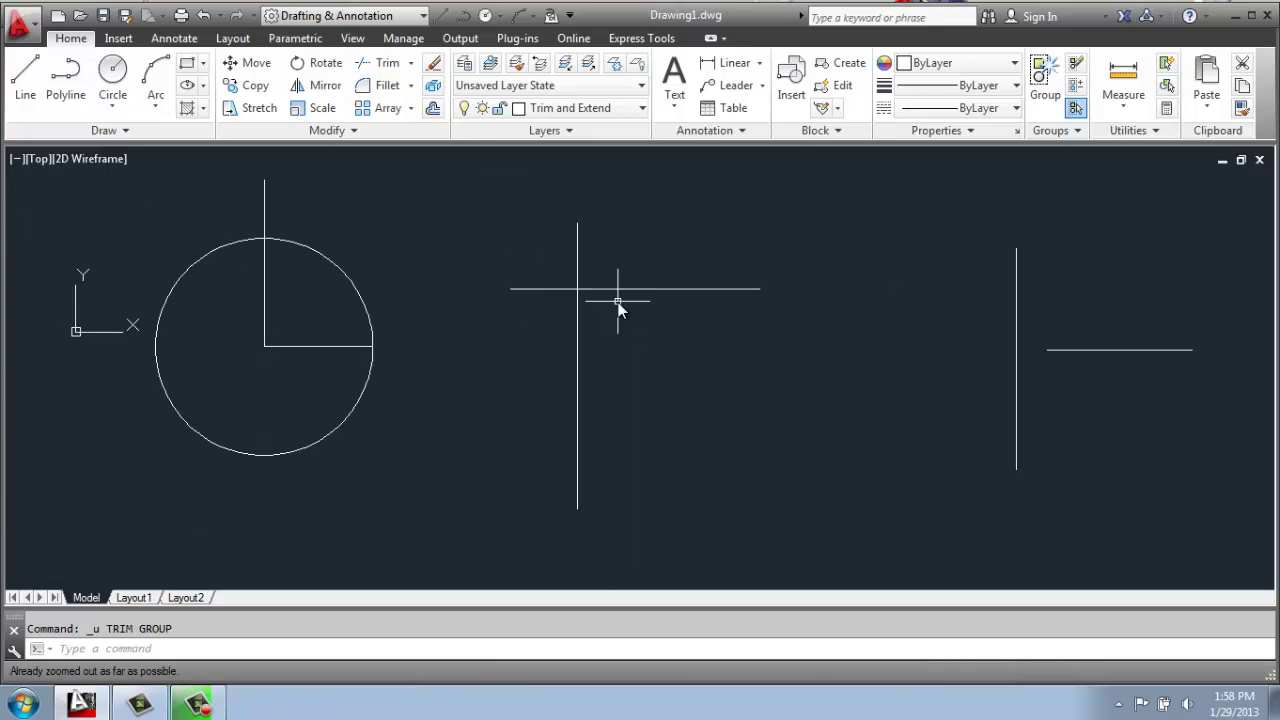
{"action": "middle_click_drag", "start_coordinate": [618, 301], "coordinate": [616, 294]}
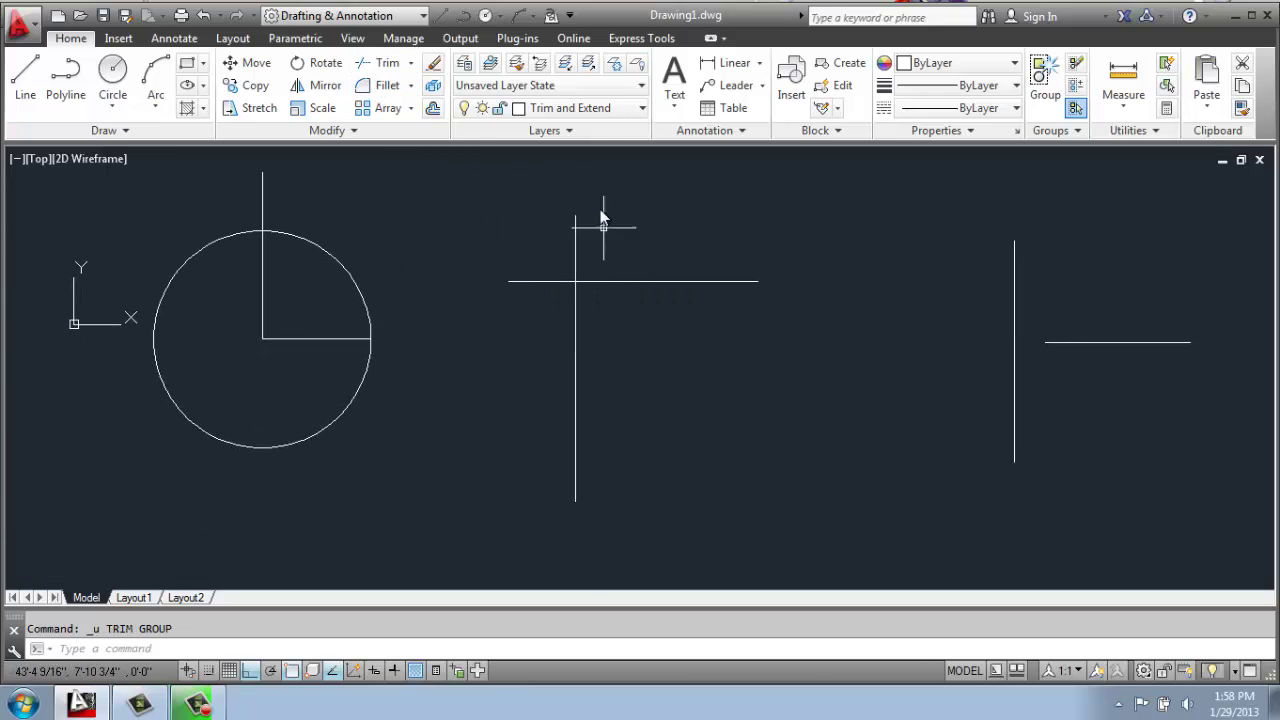
{"action": "middle_click_drag", "start_coordinate": [569, 318], "coordinate": [781, 326]}
{"action": "middle_click_drag", "start_coordinate": [311, 366], "coordinate": [371, 380]}
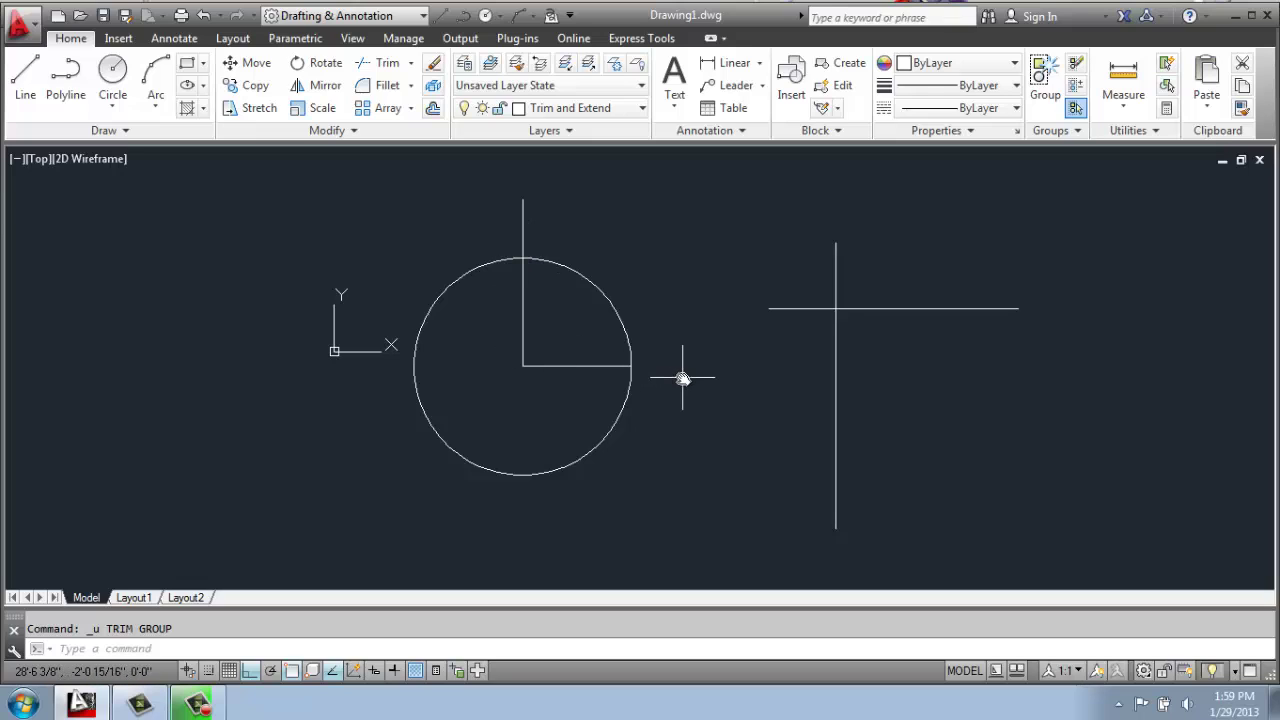
Step: Erase the two old radius lines inside the circle
{"action": "left_click", "coordinate": [547, 329]}
{"action": "left_click", "coordinate": [502, 391]}
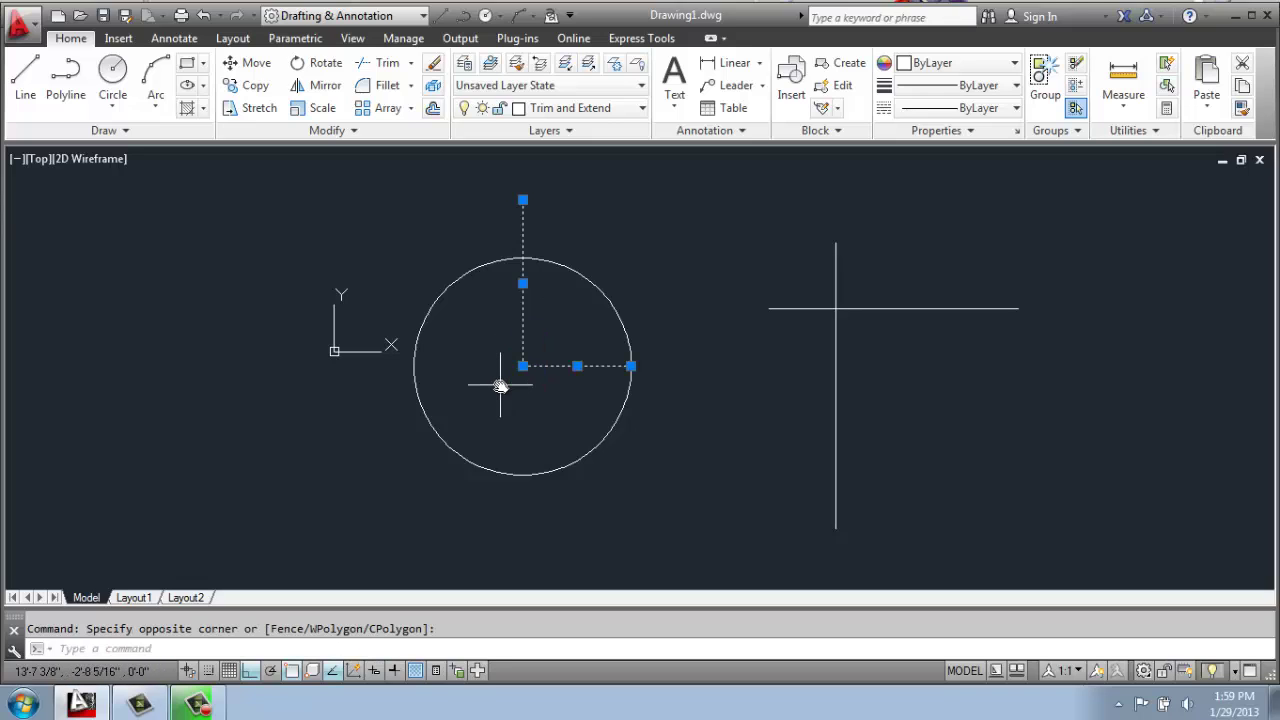
{"action": "key", "text": "Delete"}
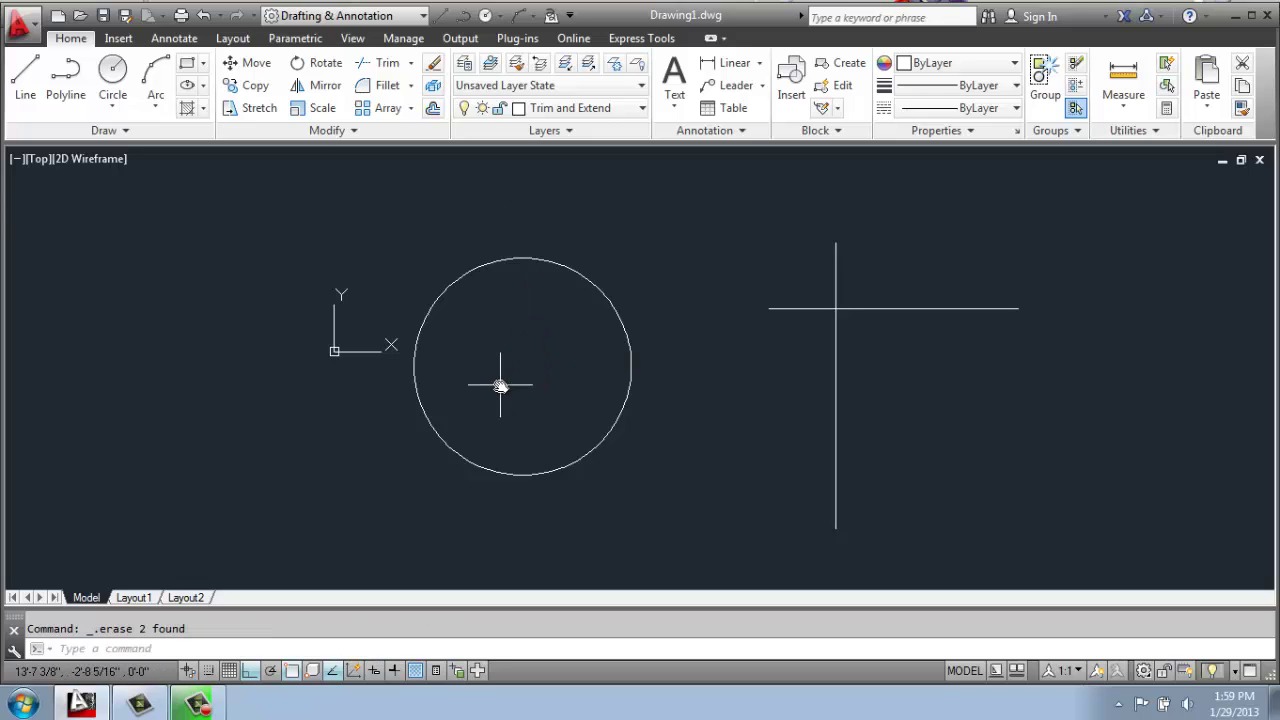
Step: Draw a vertical line from the circle's centre up past its top and a radius to its right edge
{"action": "left_click", "coordinate": [25, 75]}
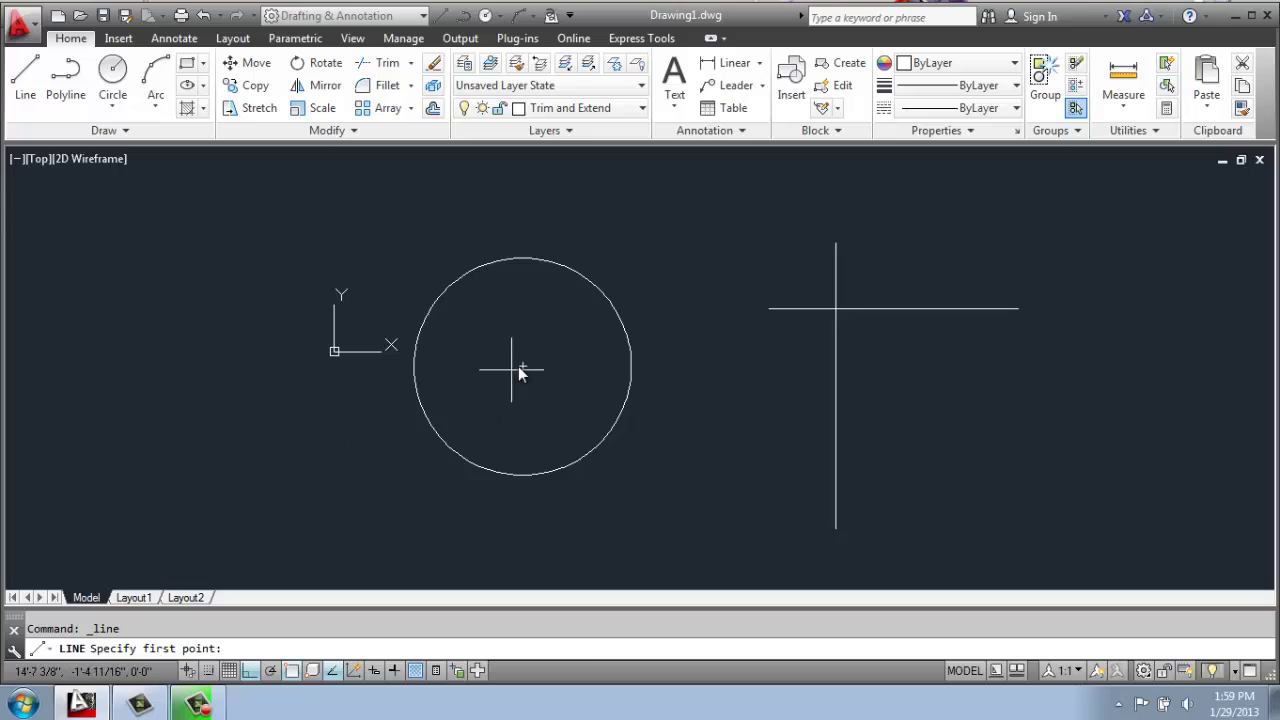
{"action": "left_click", "coordinate": [522, 366]}
{"action": "left_click", "coordinate": [523, 191]}
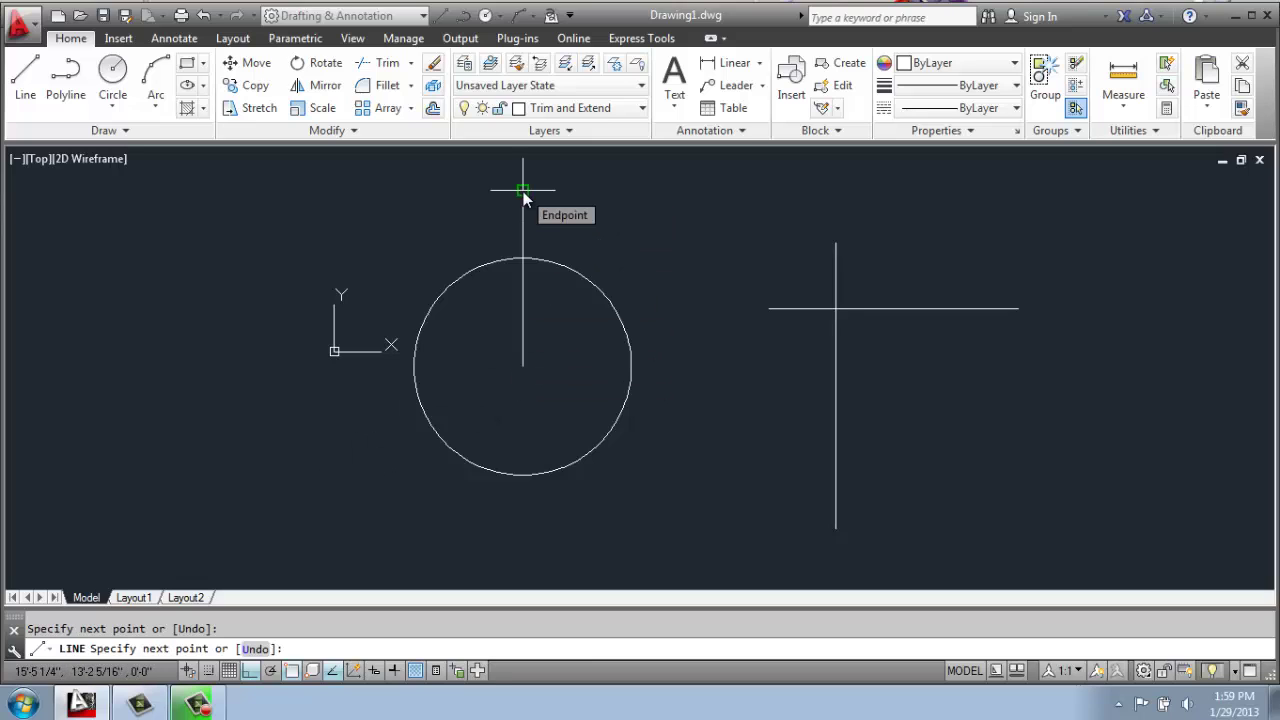
{"action": "key", "text": "Return"}
{"action": "key", "text": "Return"}
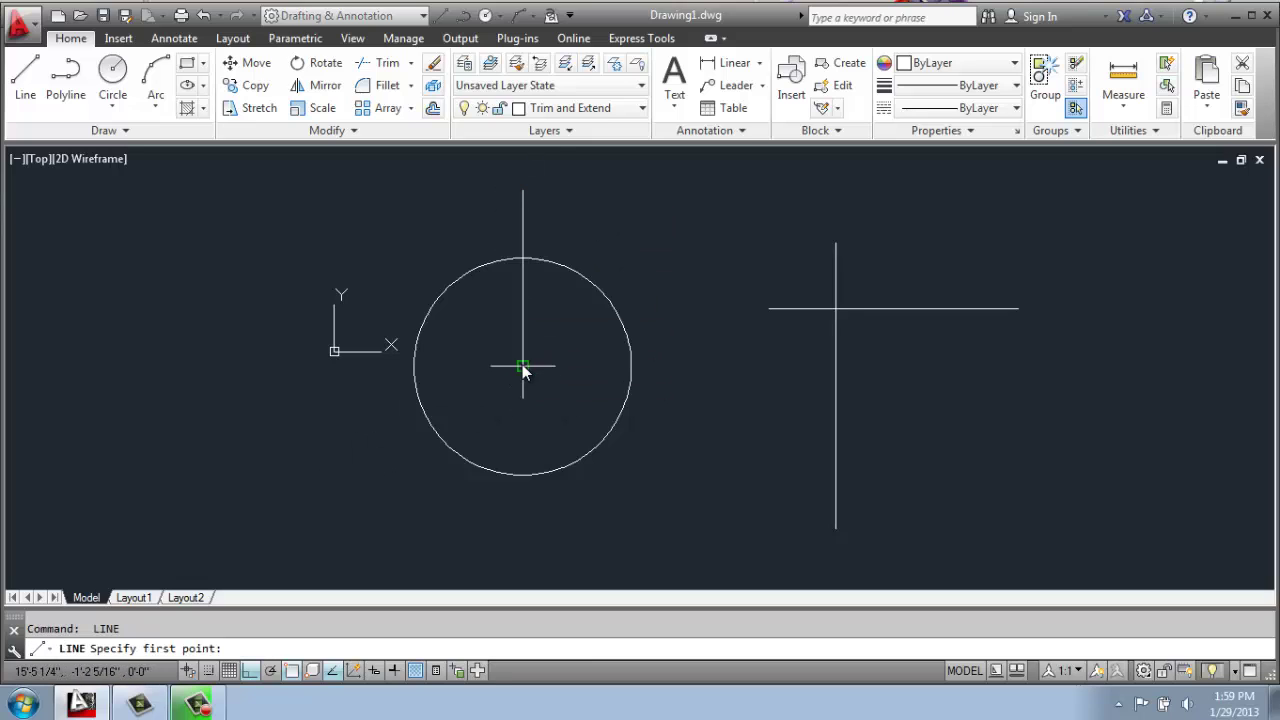
{"action": "left_click", "coordinate": [522, 366]}
{"action": "left_click", "coordinate": [632, 366]}
{"action": "key", "text": "Return"}
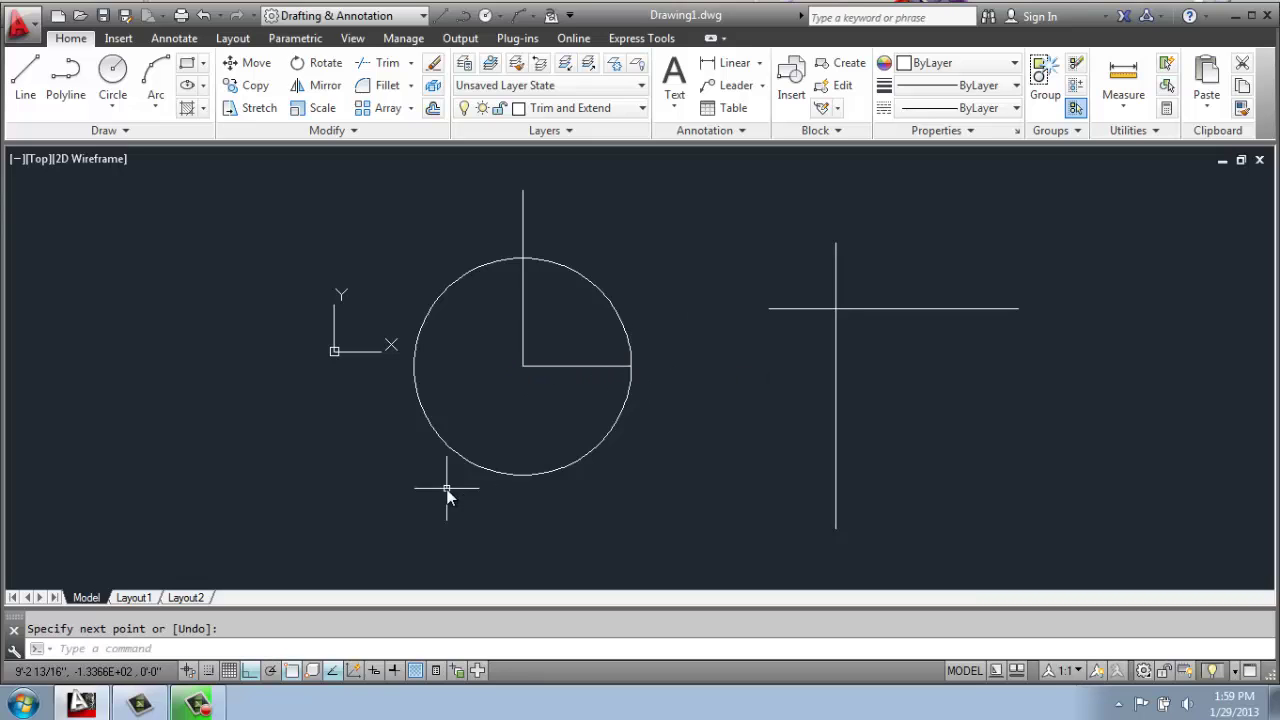
{"action": "left_click", "coordinate": [387, 64]}
{"action": "left_click", "coordinate": [672, 231]}
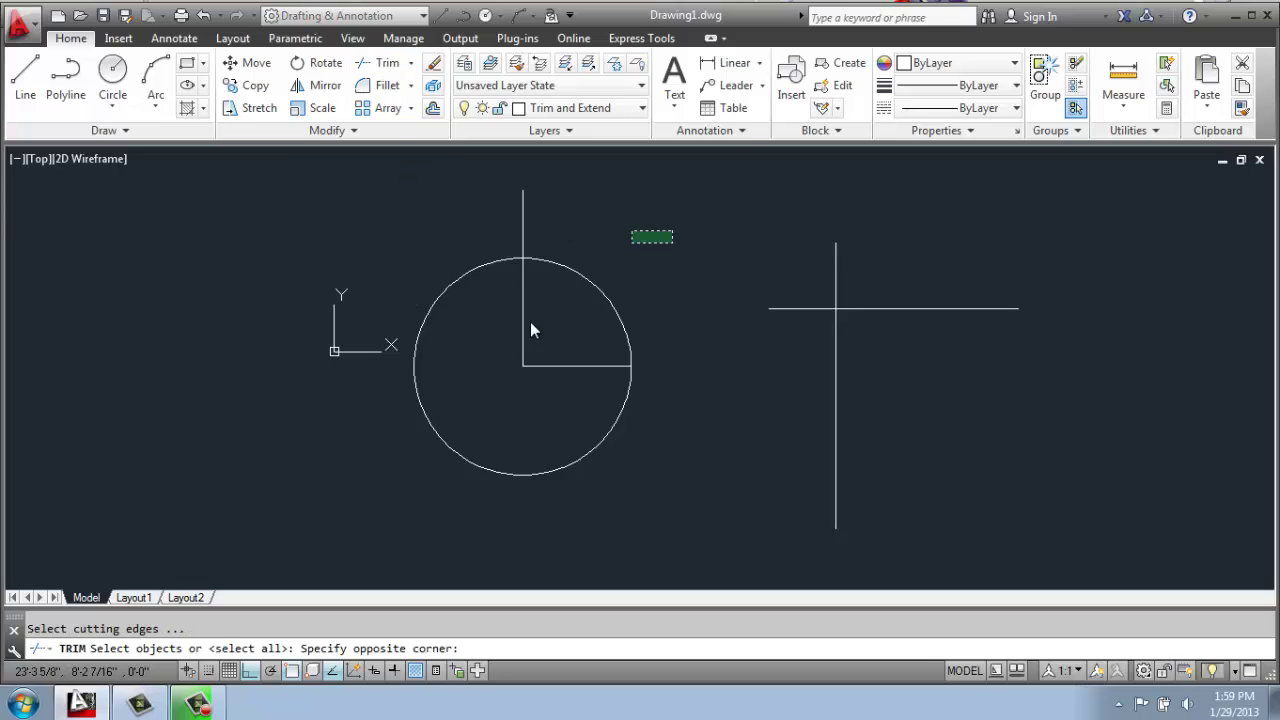
{"action": "left_click", "coordinate": [478, 407]}
{"action": "key", "text": "Return"}
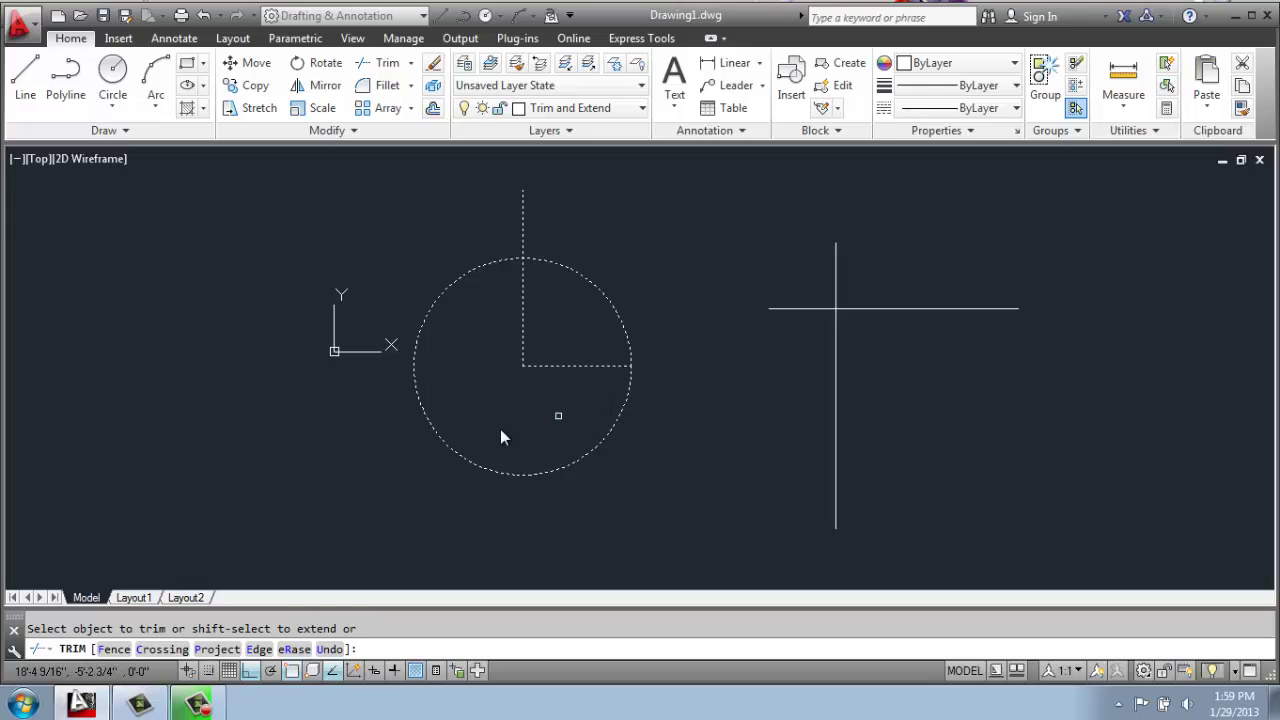
{"action": "left_click", "coordinate": [539, 259]}
{"action": "key", "text": "Return"}
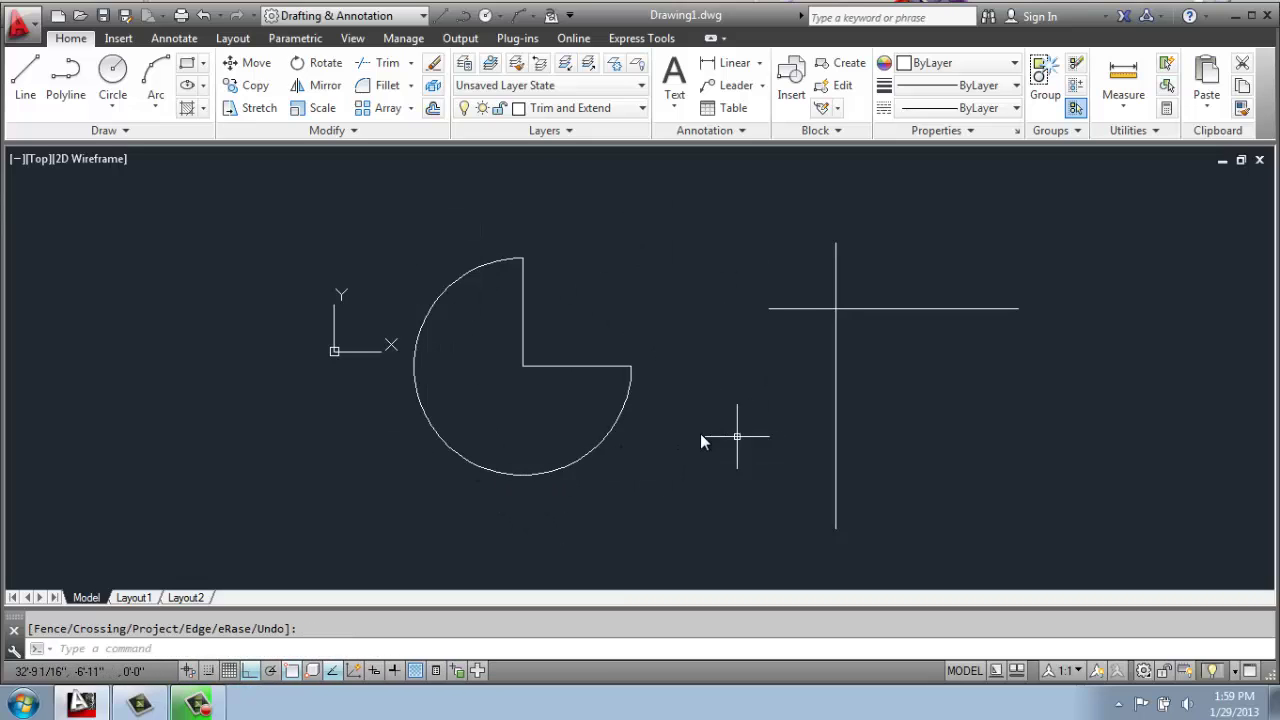
Step: Undo the last trim and retrim the circle and both lines into an upper-right quarter wedge
{"action": "key", "text": "ctrl+z"}
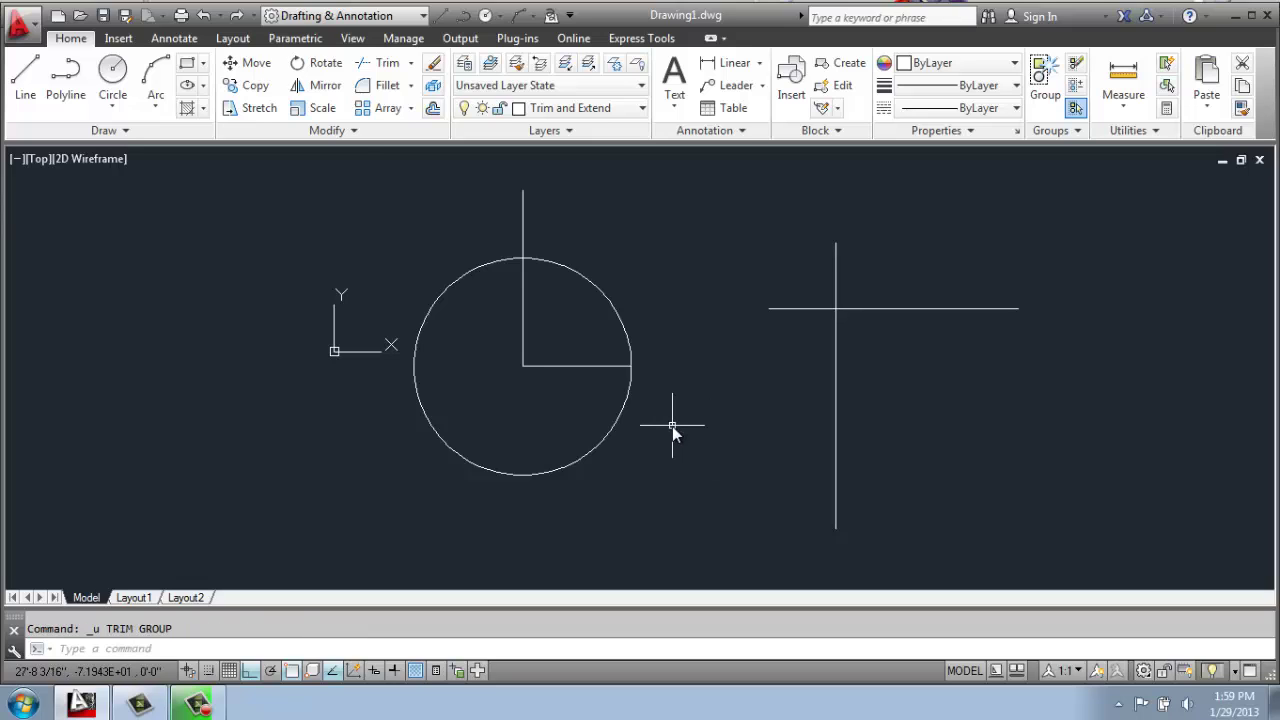
{"action": "left_click", "coordinate": [380, 62]}
{"action": "left_click", "coordinate": [634, 240]}
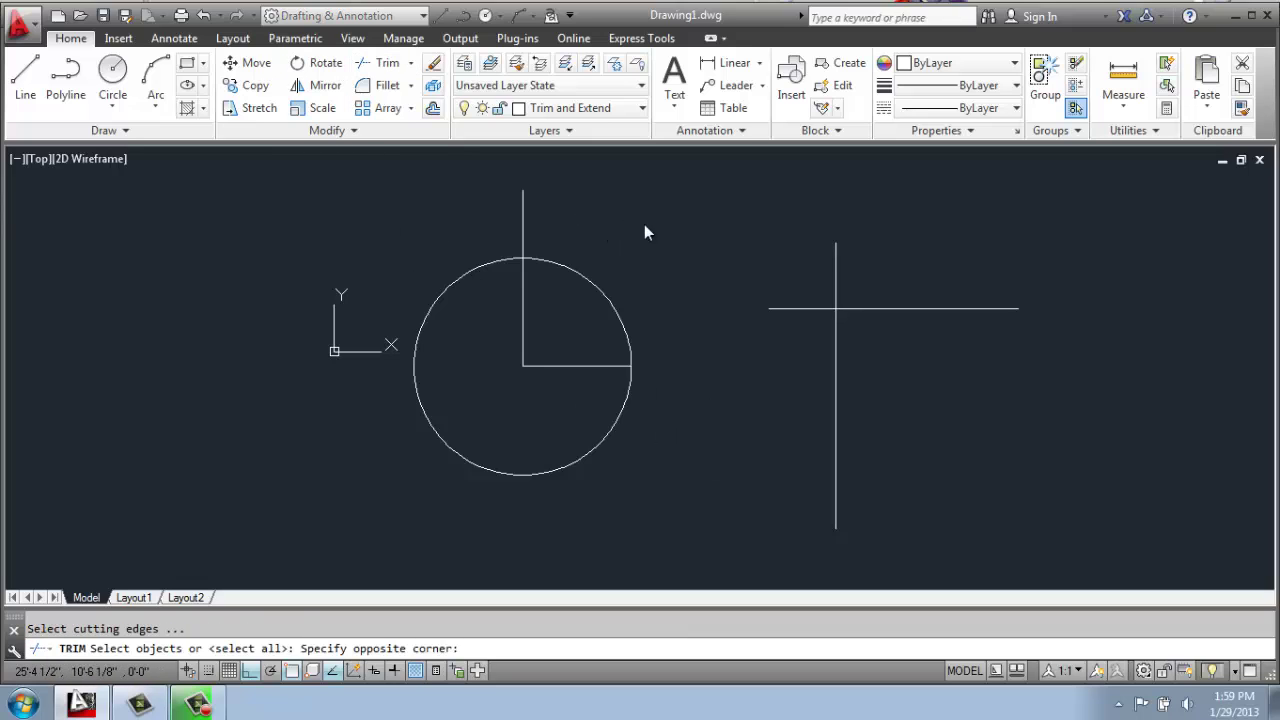
{"action": "left_click", "coordinate": [460, 490]}
{"action": "key", "text": "Return"}
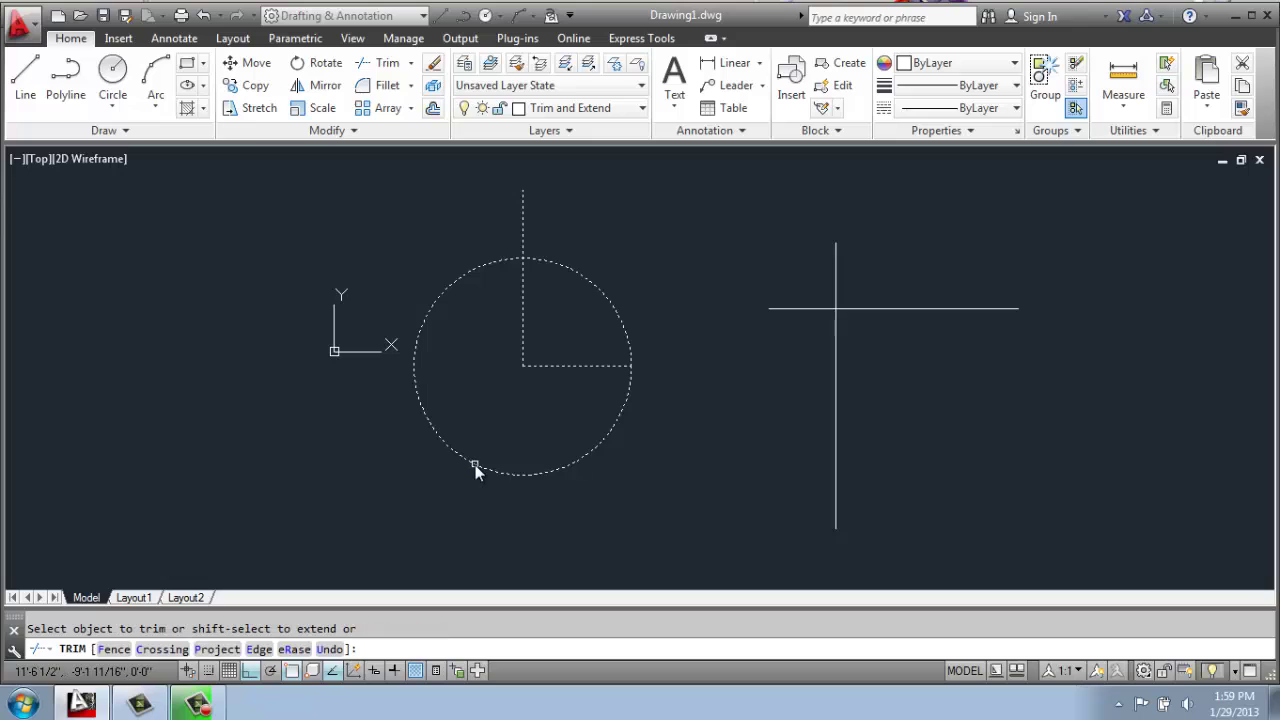
{"action": "left_click", "coordinate": [475, 465]}
{"action": "key", "text": "Return"}
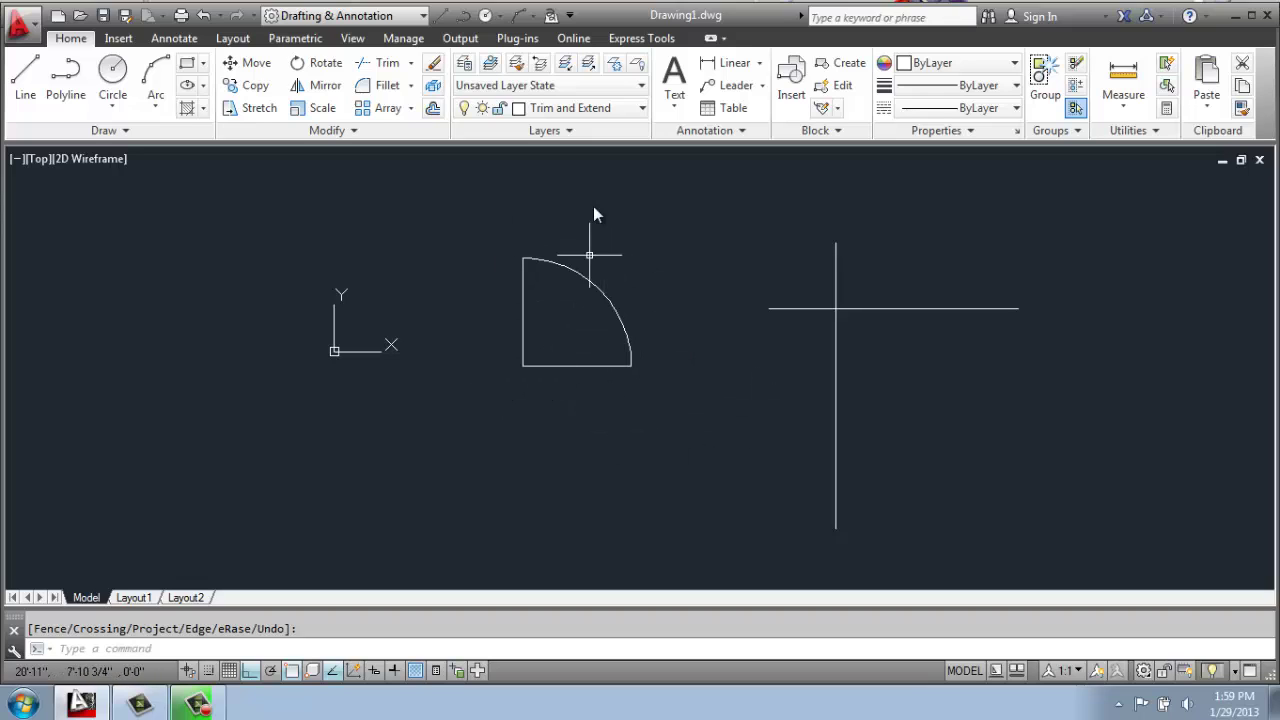
{"action": "middle_click_drag", "start_coordinate": [985, 286], "coordinate": [614, 274]}
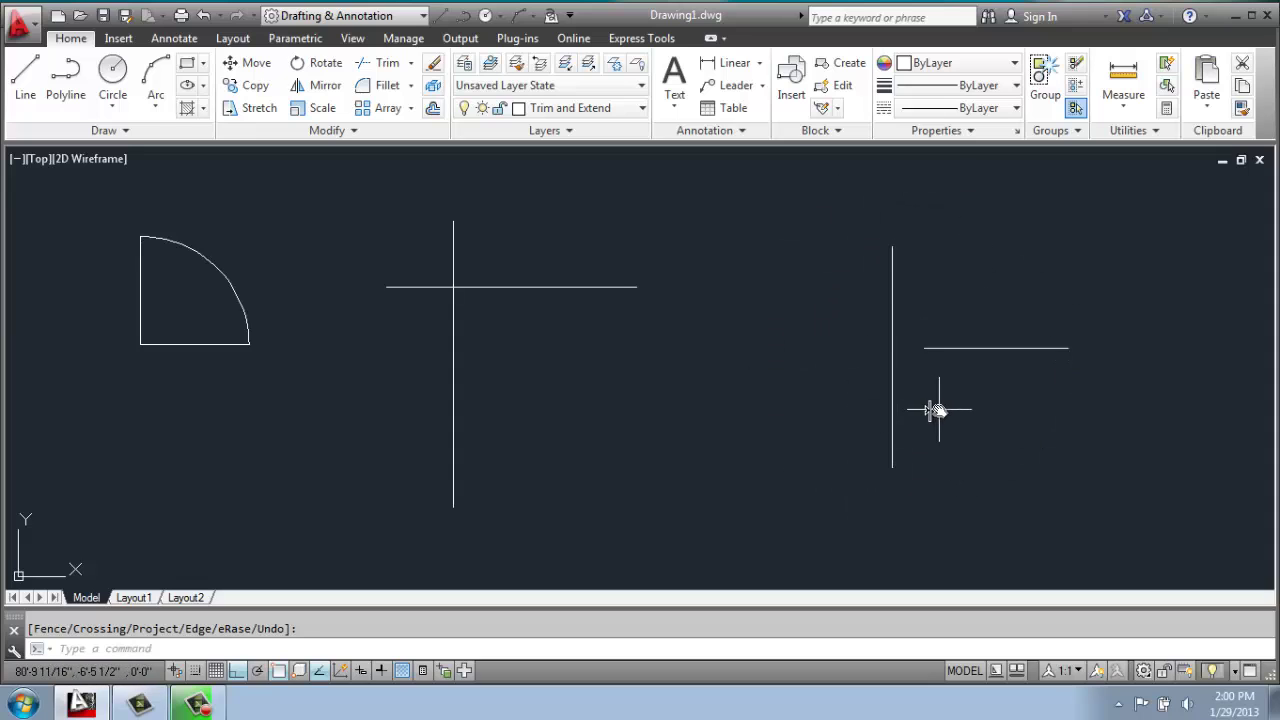
Step: Restart TRIM so it prompts for cutting edges near the two separate lines
{"action": "key", "text": "Return"}
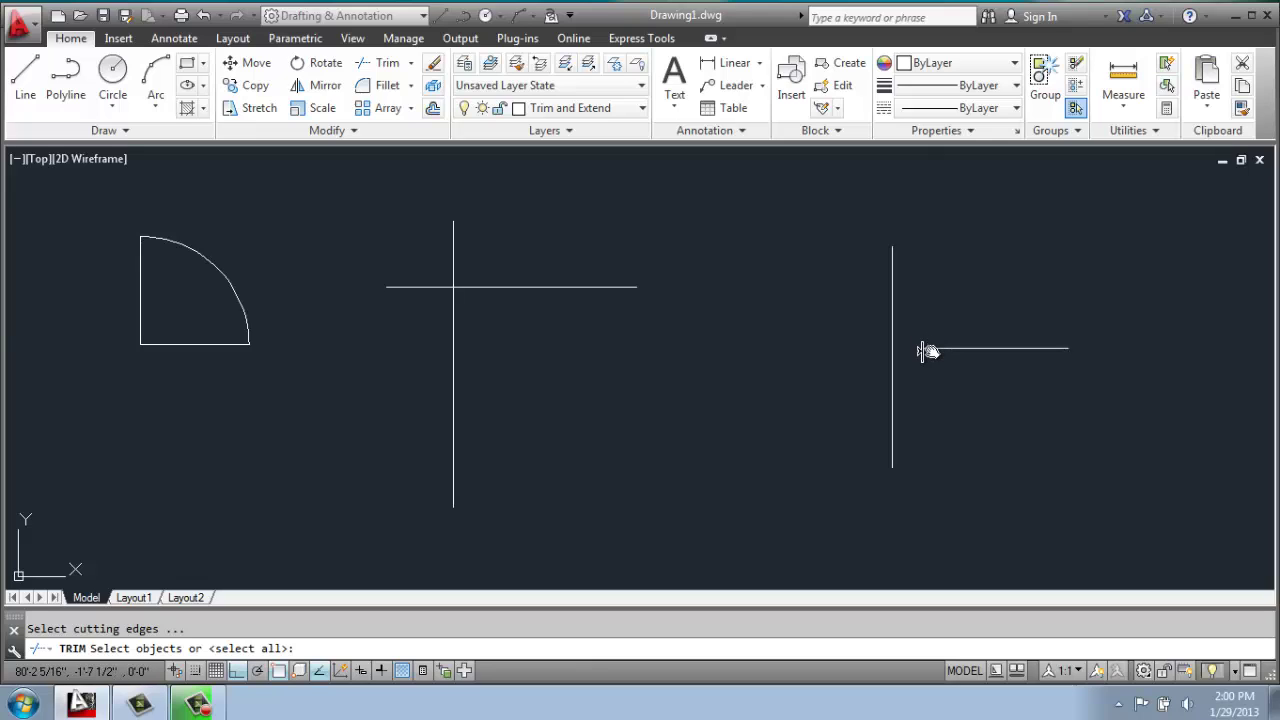
Step: Choose Extend from the Trim dropdown and extend the horizontal line to the vertical boundary line
{"action": "left_click", "coordinate": [410, 64]}
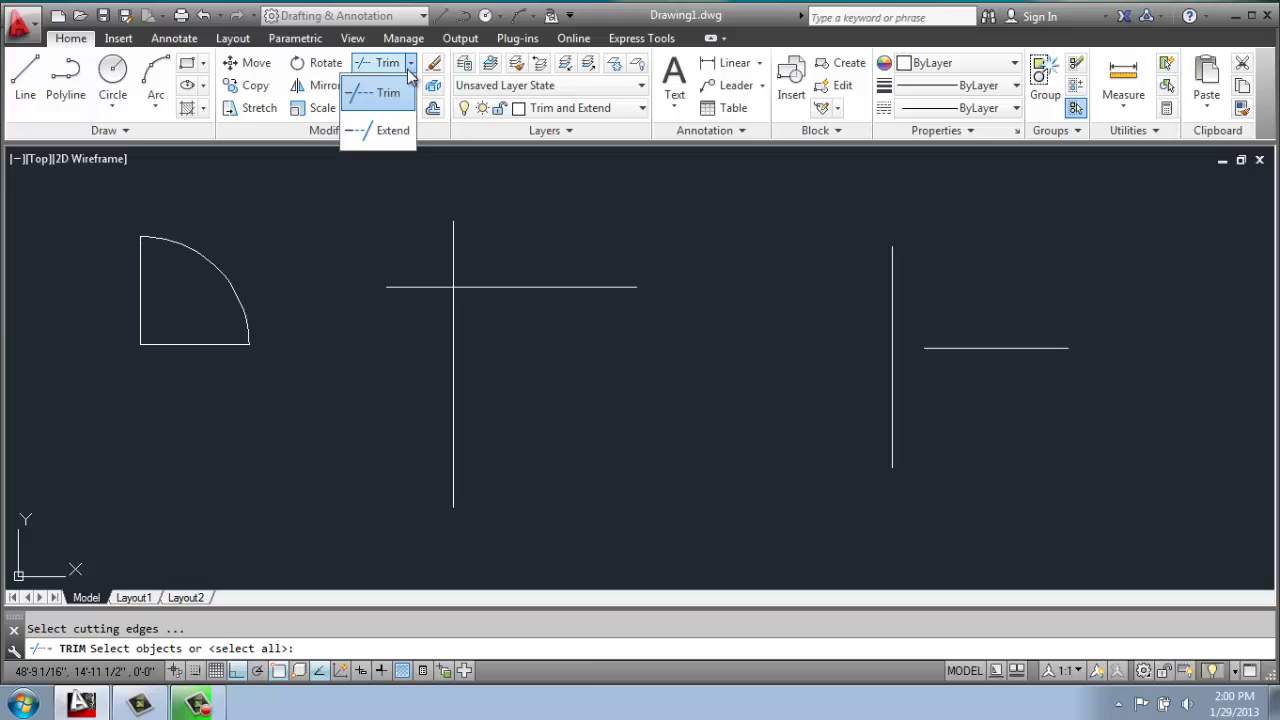
{"action": "left_click", "coordinate": [390, 131]}
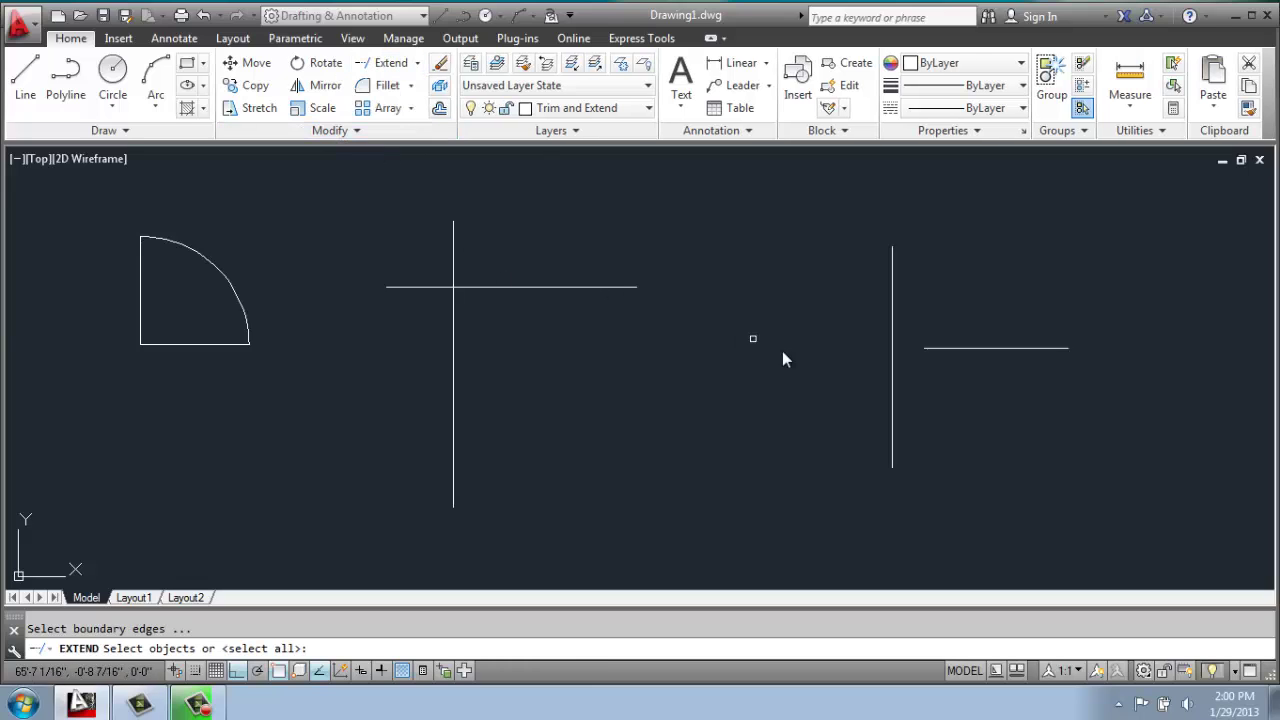
{"action": "left_click", "coordinate": [892, 290]}
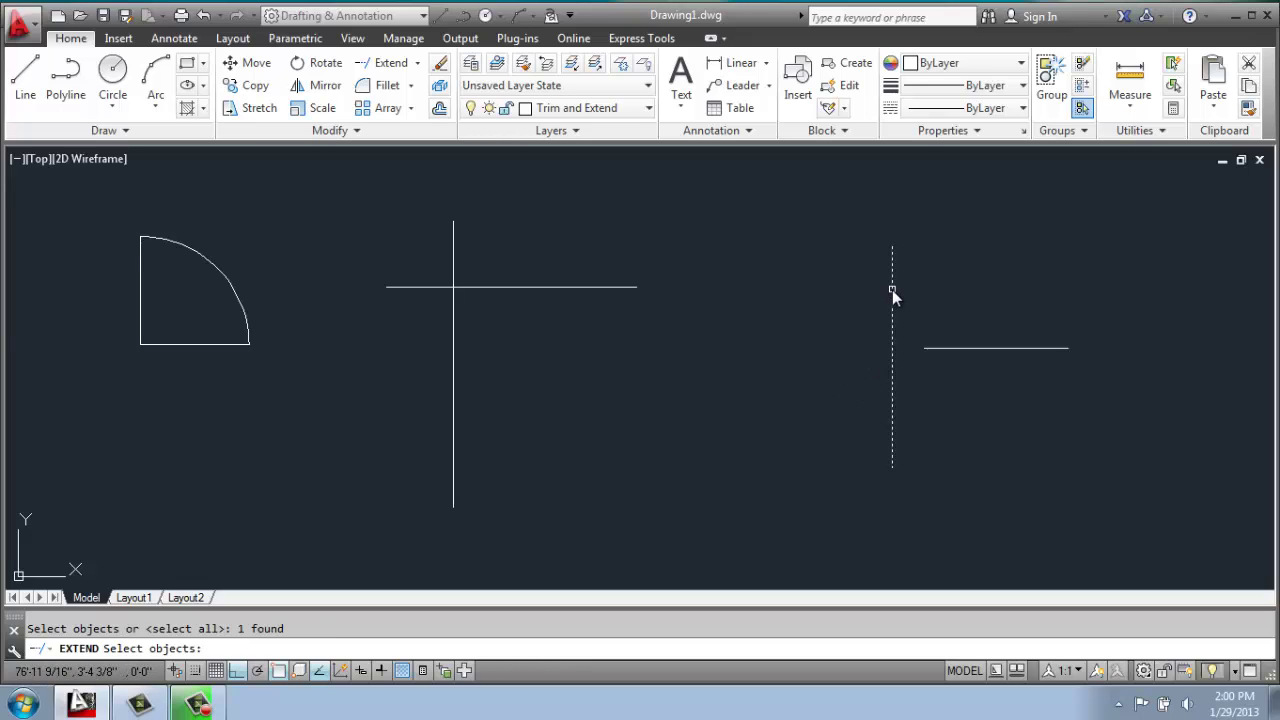
{"action": "key", "text": "Return"}
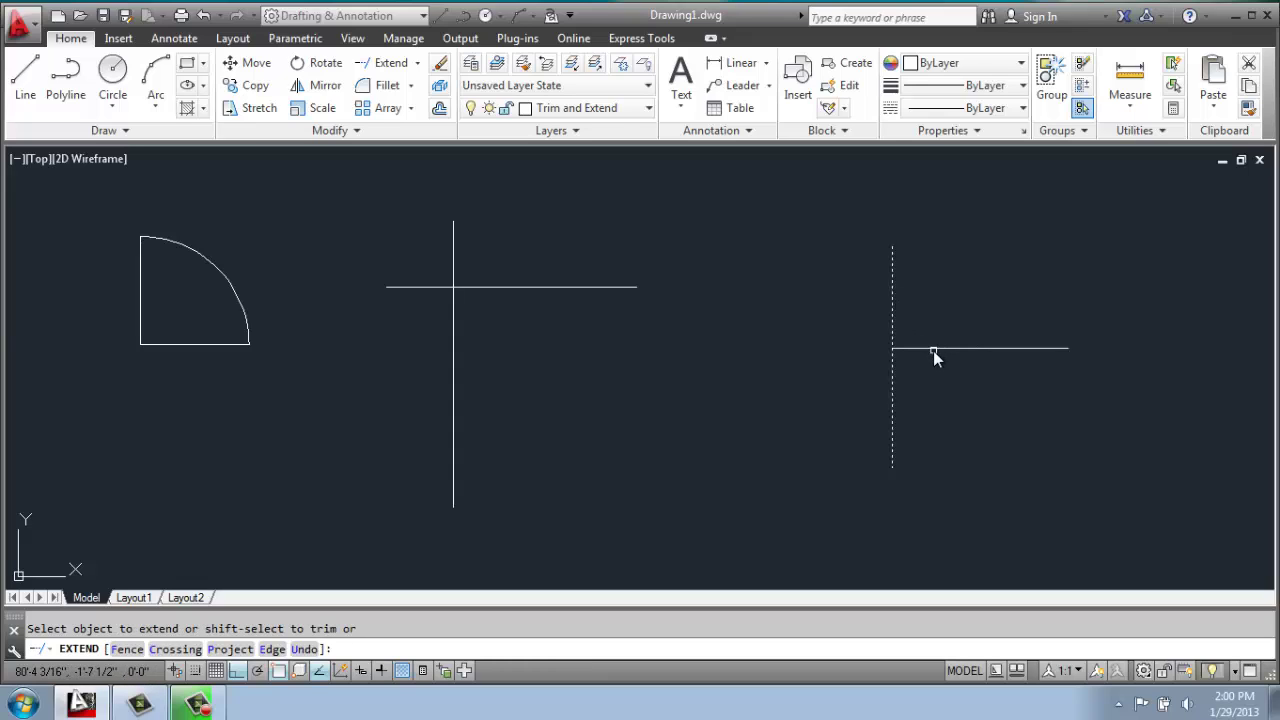
{"action": "key", "text": "Return"}
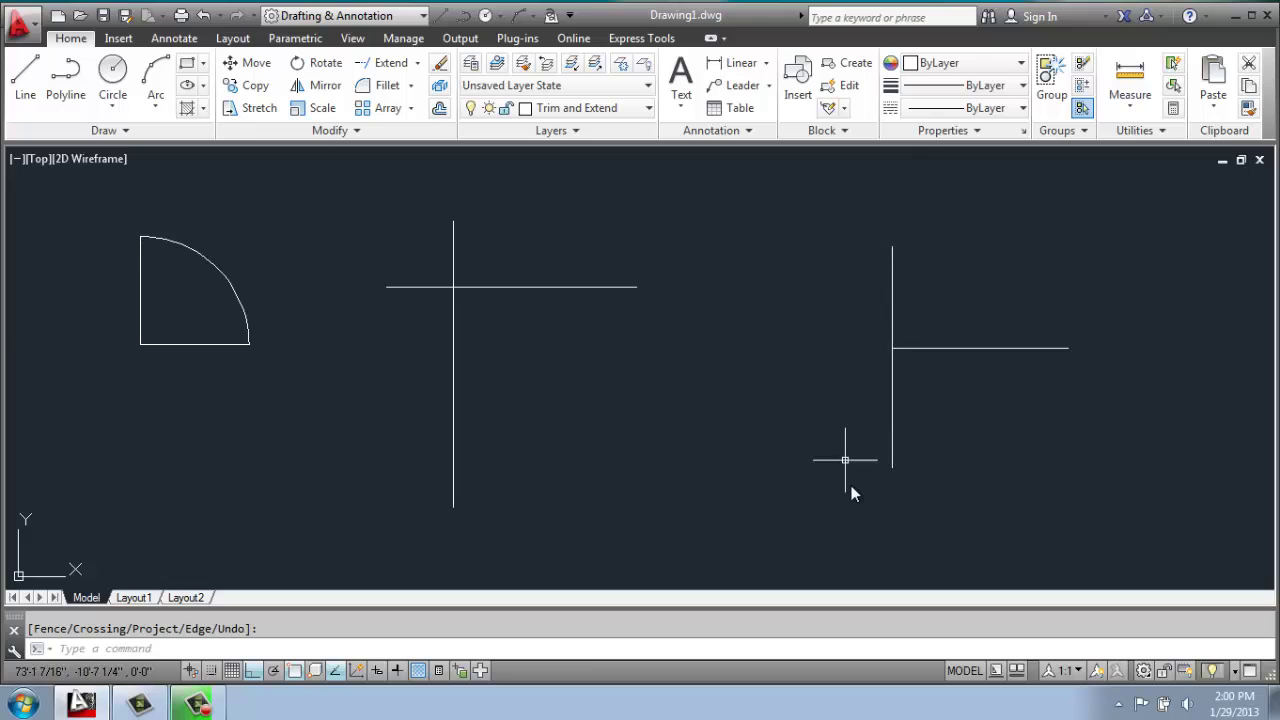
Step: Undo the extension and extend the short horizontal line again to meet the vertical line at a T
{"action": "key", "text": "ctrl+z"}
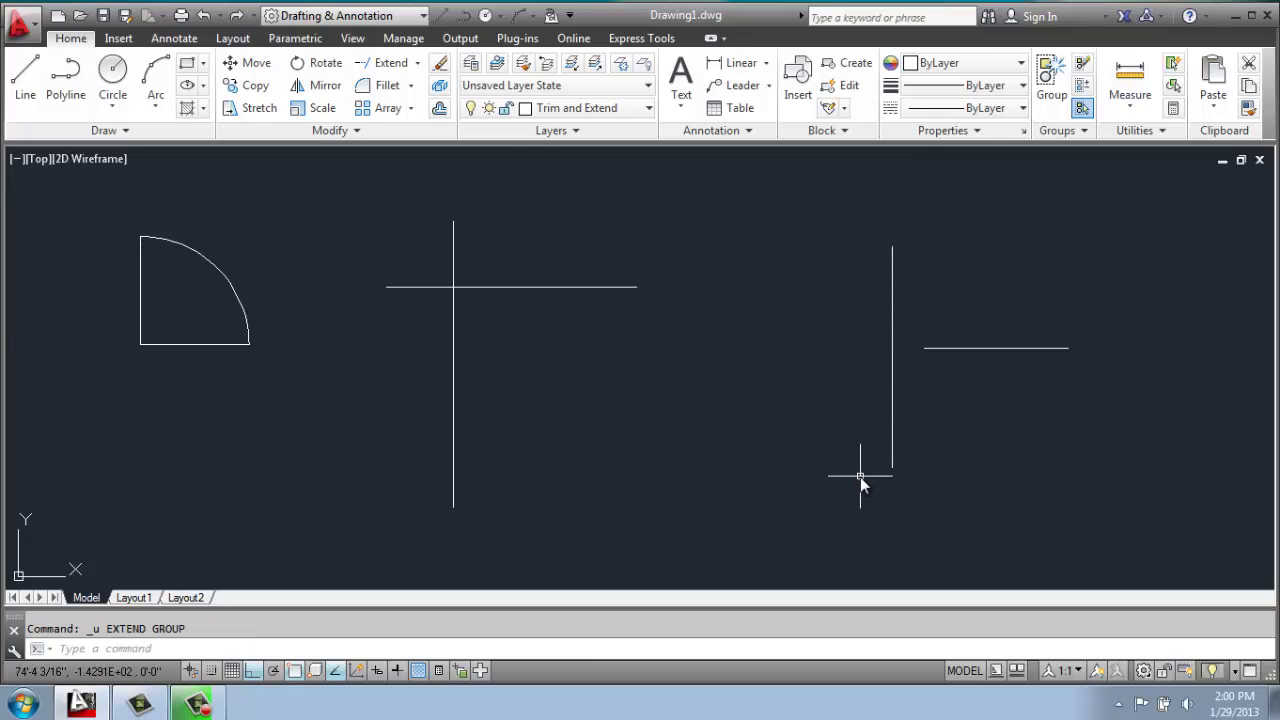
{"action": "left_click", "coordinate": [386, 62]}
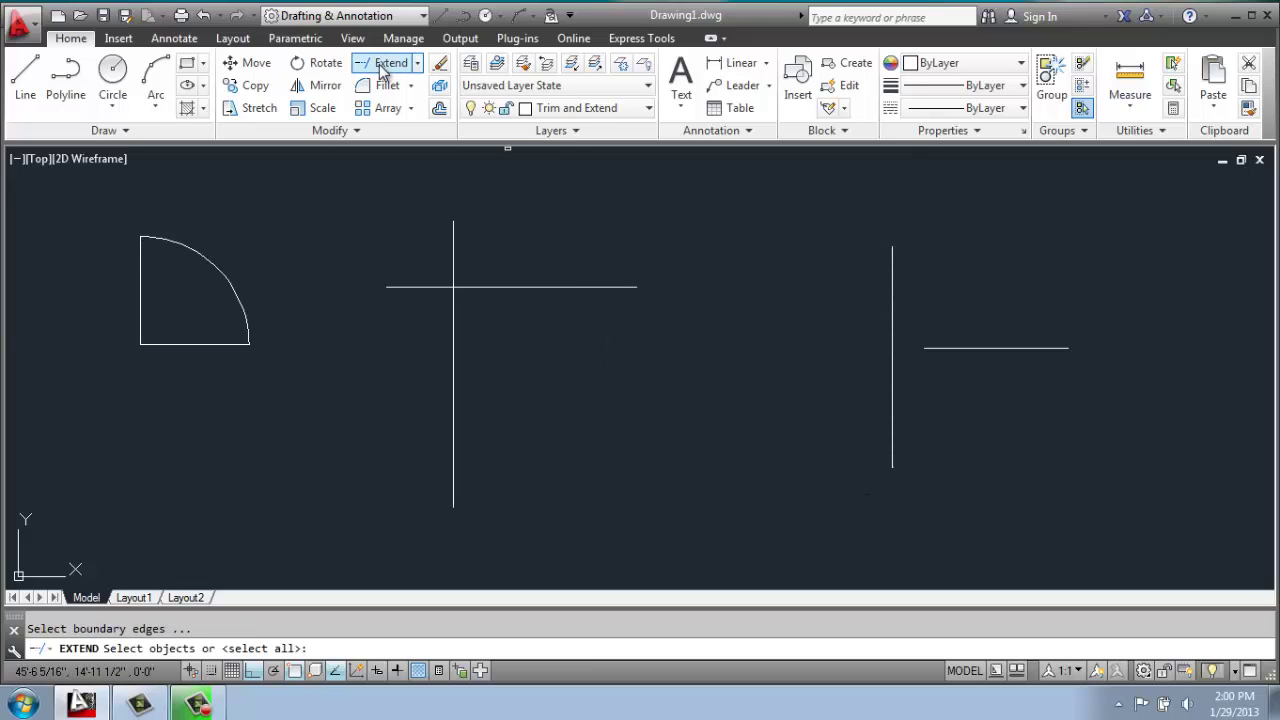
{"action": "left_click", "coordinate": [892, 275]}
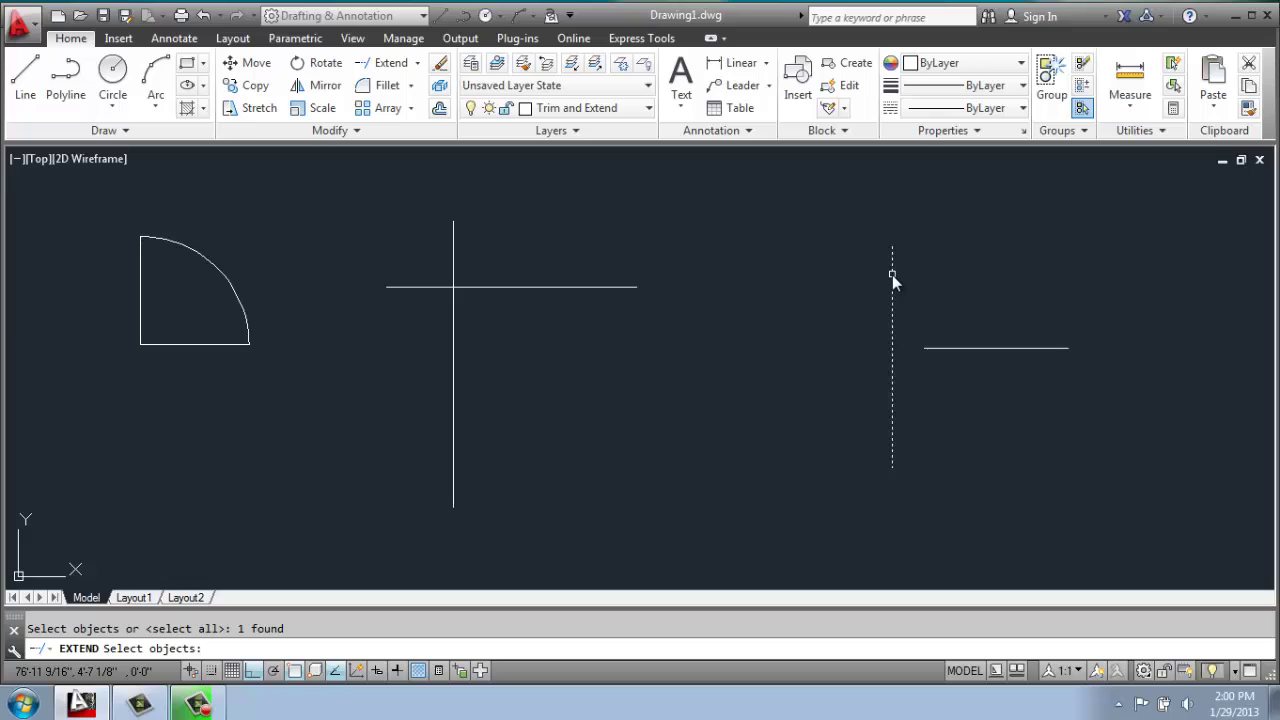
{"action": "key", "text": "Return"}
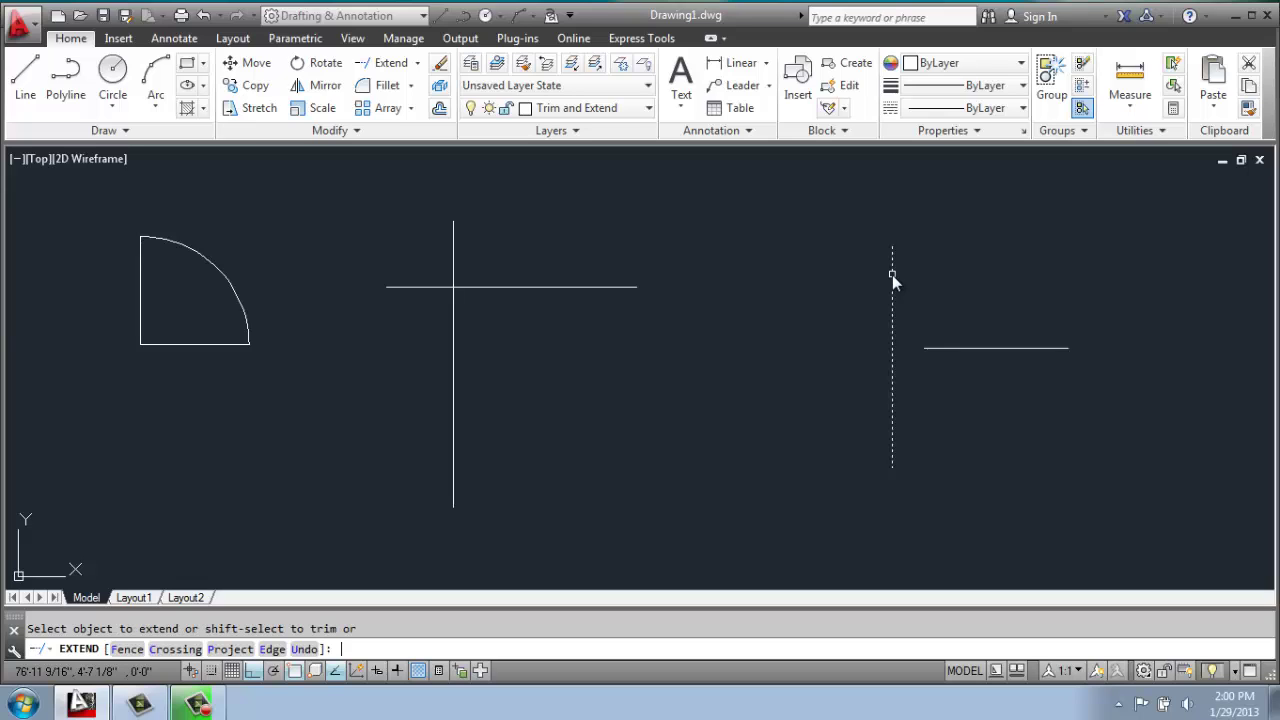
{"action": "left_click", "coordinate": [941, 350]}
{"action": "key", "text": "Return"}
{"action": "scroll", "coordinate": [869, 449], "scroll_direction": "down", "scroll_amount": 2}
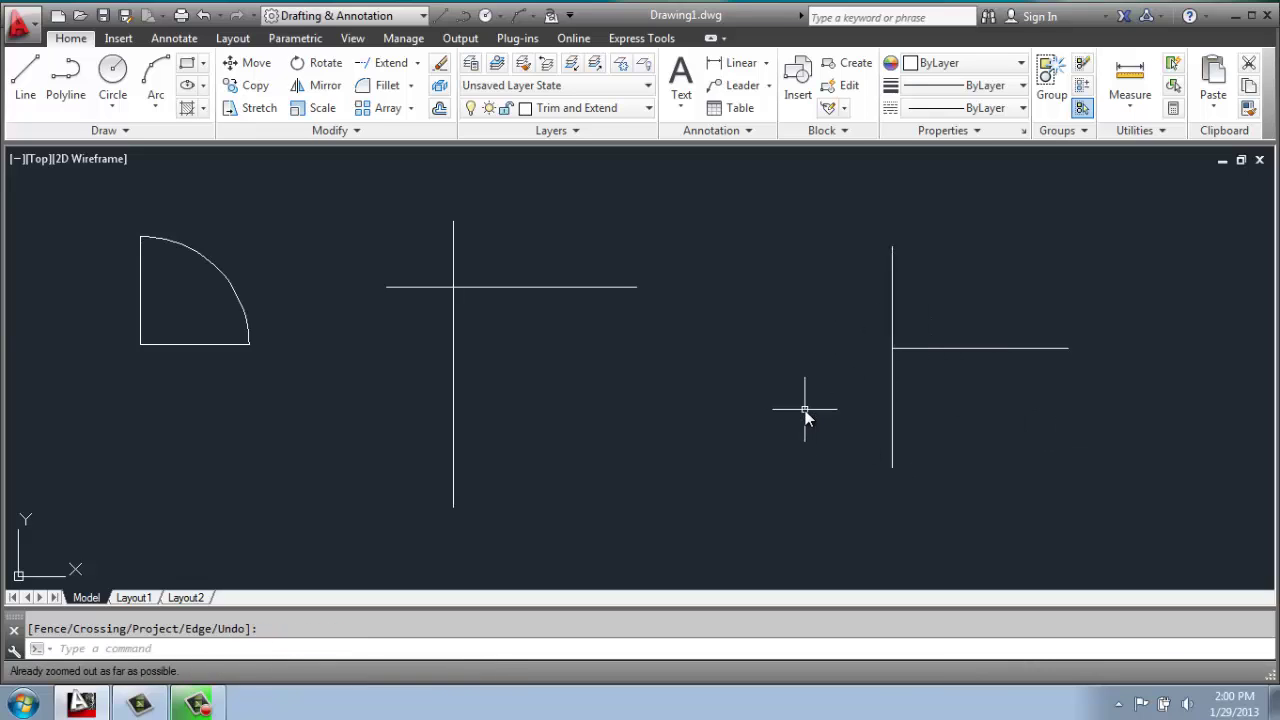
{"action": "middle_click_drag", "start_coordinate": [792, 413], "coordinate": [834, 412]}
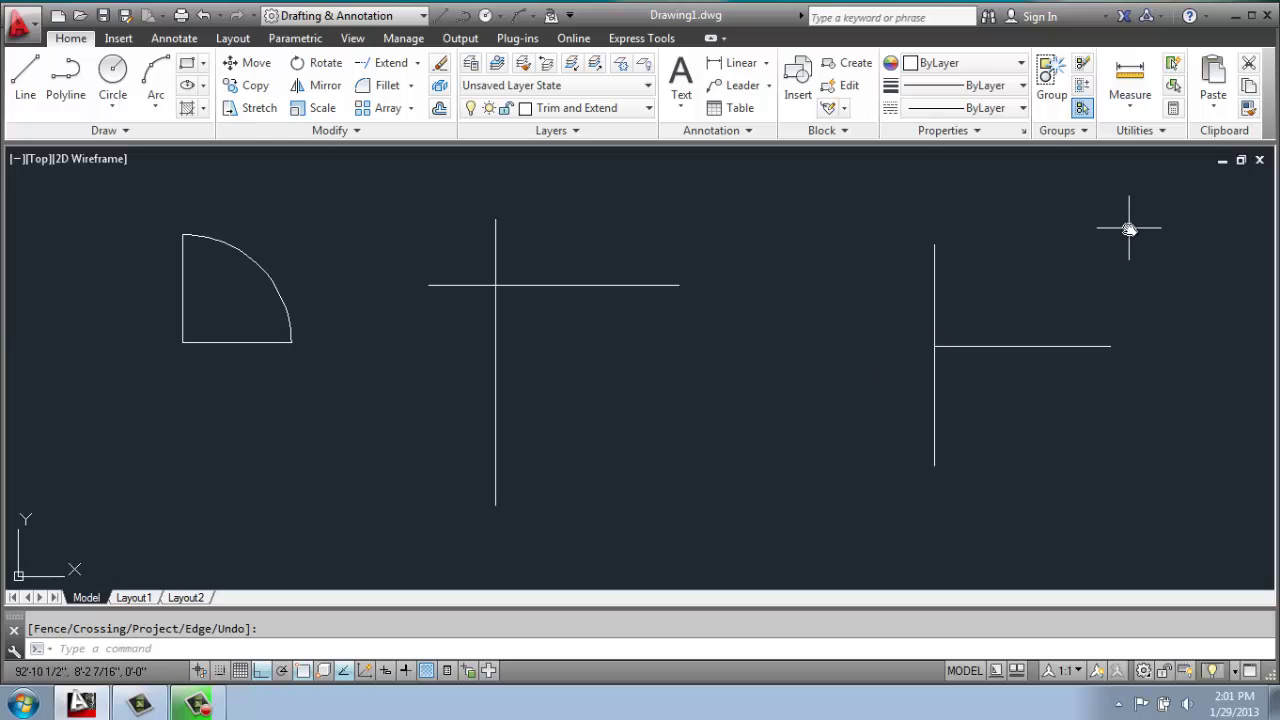